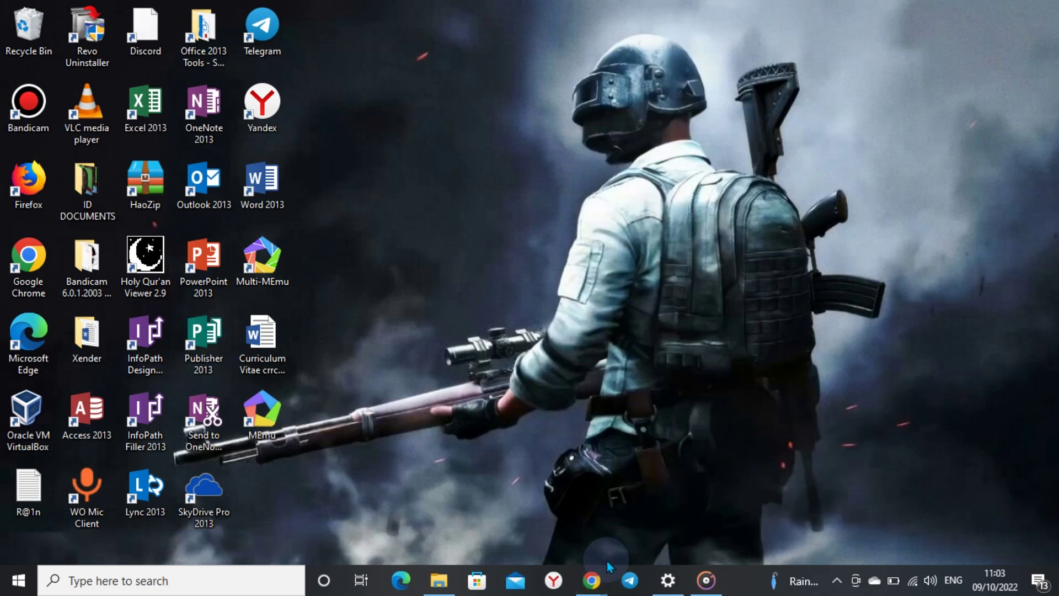
- Switch to the Chrome window showing Osmosis and look through the balances in the assets list
mouse_move(597, 582)
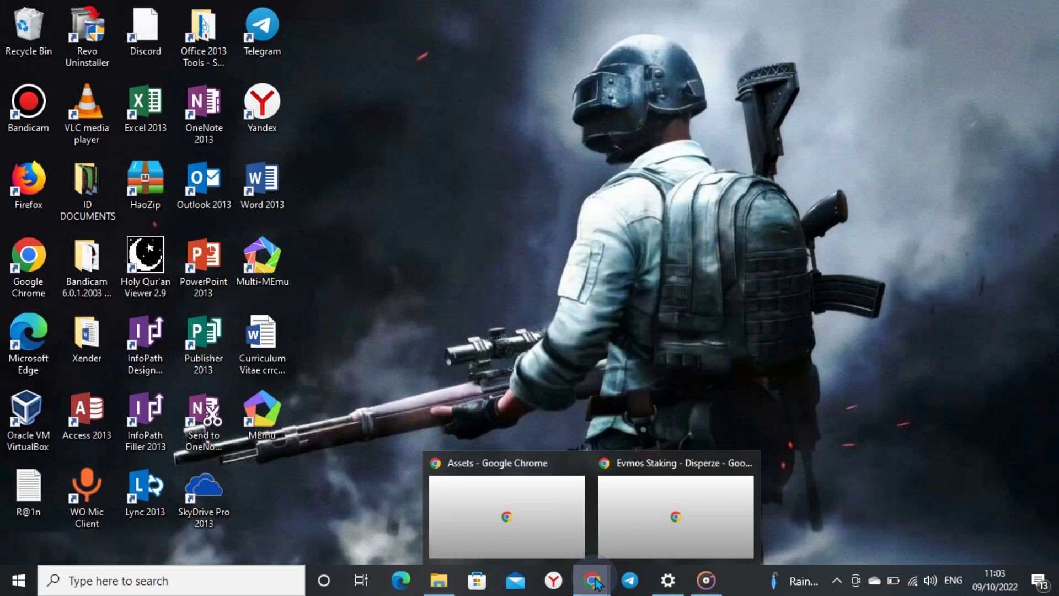
click(522, 522)
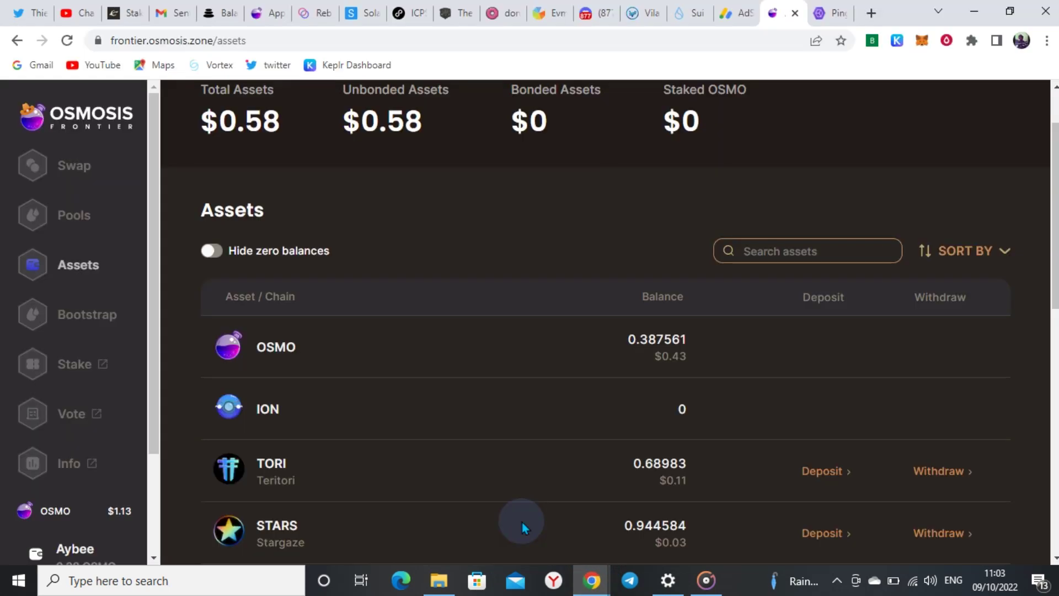
scroll(424, 355, down, 6)
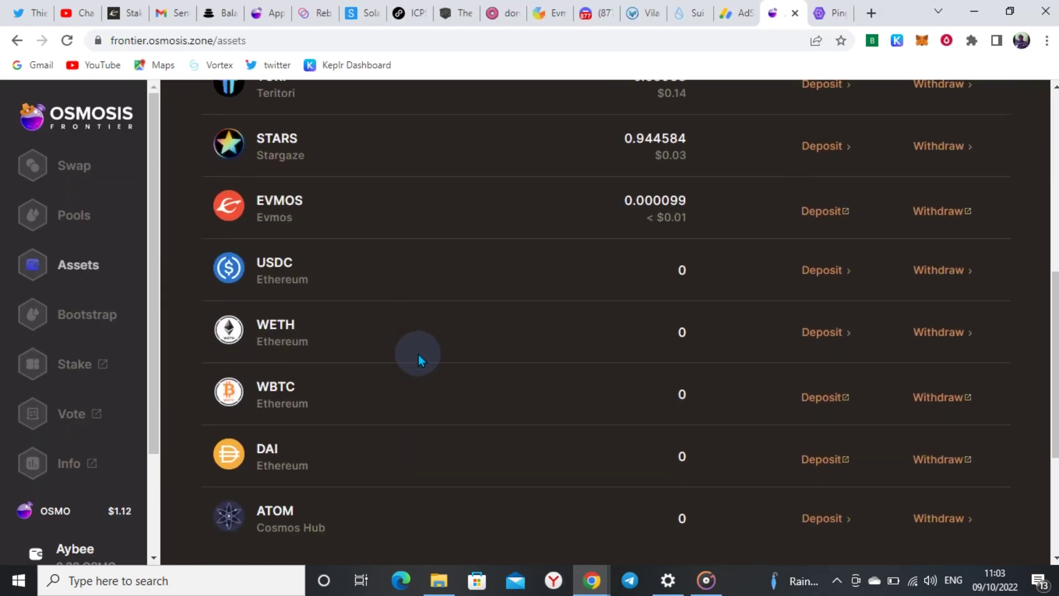
scroll(417, 352, up, 8)
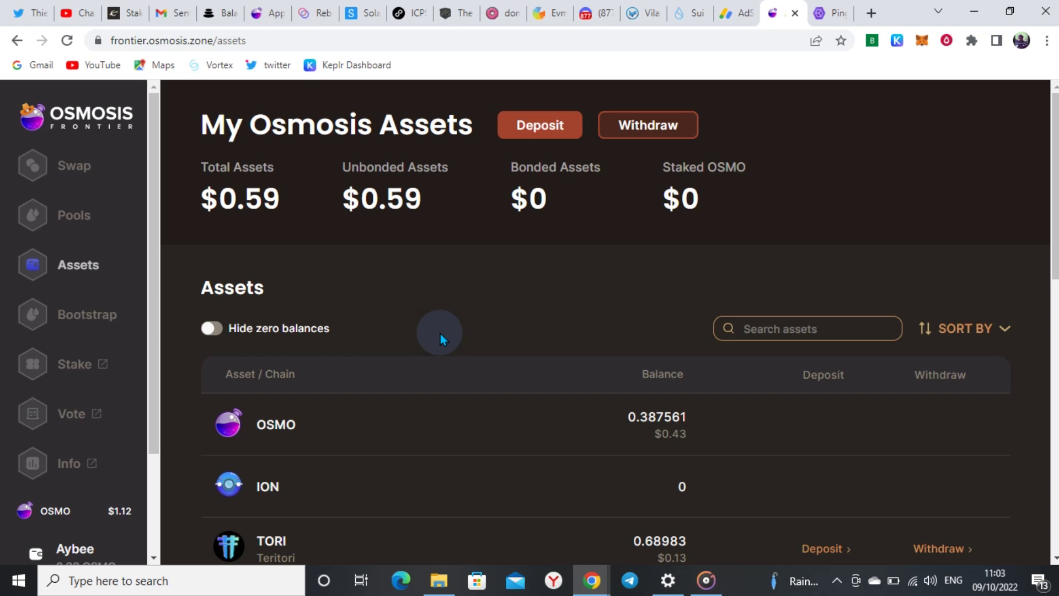
- Switch to the Teritori explorer and open the Accounts page of the connected wallet
click(833, 16)
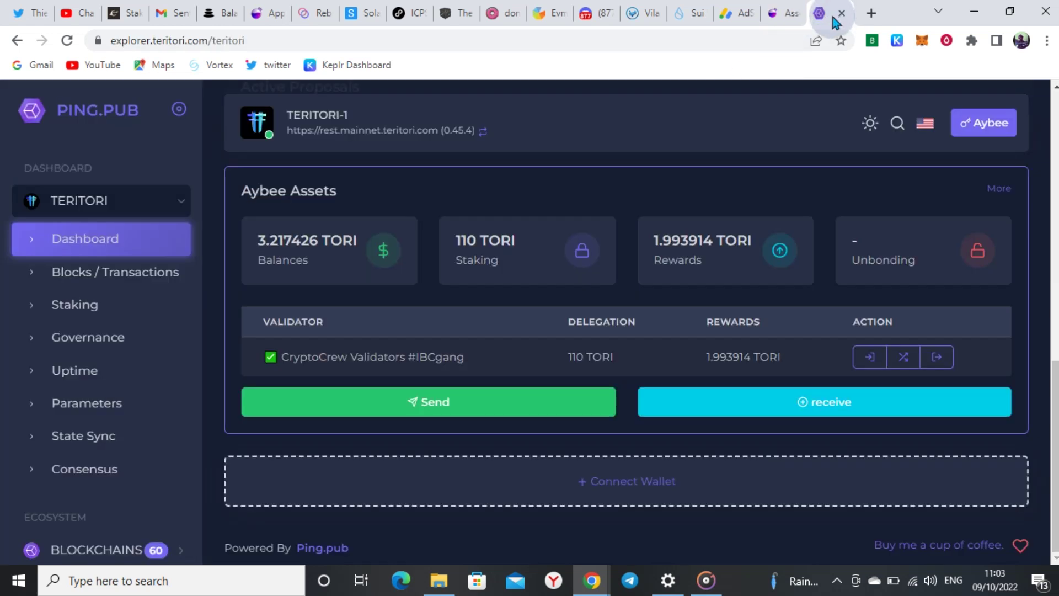
scroll(568, 395, up, 6)
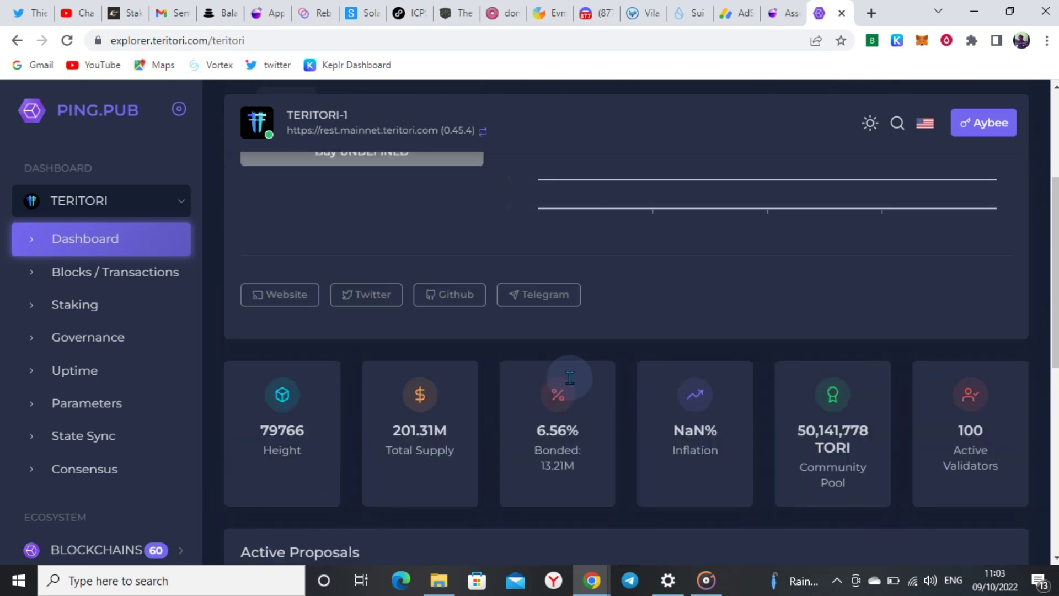
scroll(570, 378, up, 4)
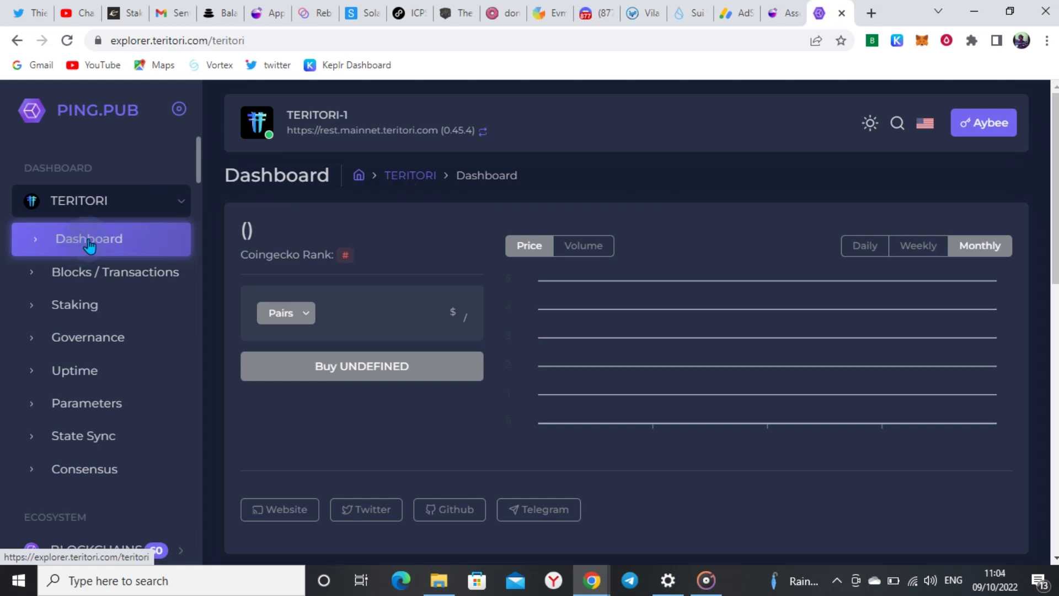
click(993, 134)
click(940, 260)
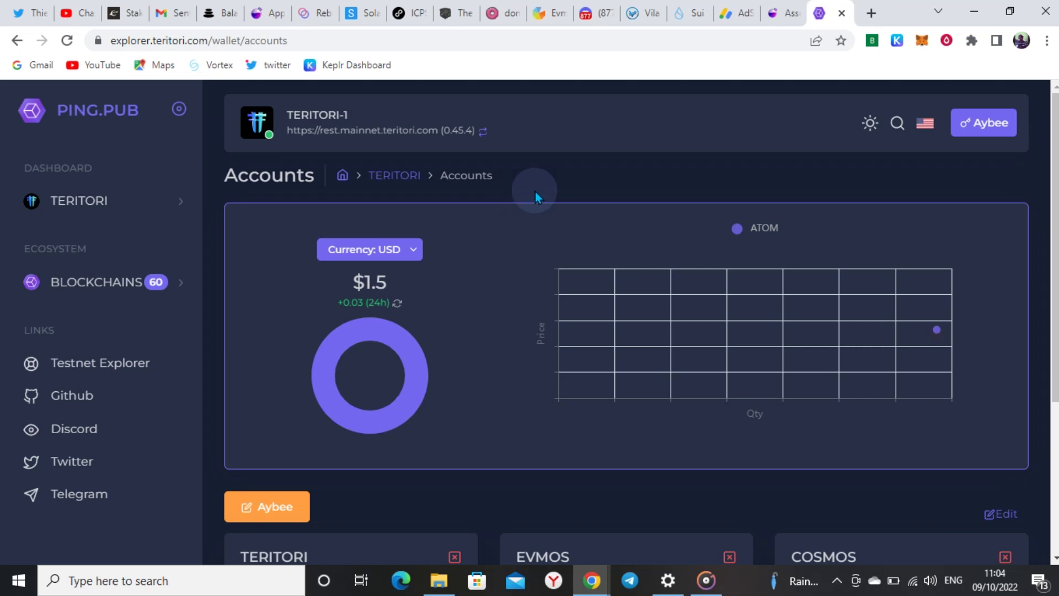
- Expand the TERITORI account card and open its detail page
scroll(549, 190, down, 4)
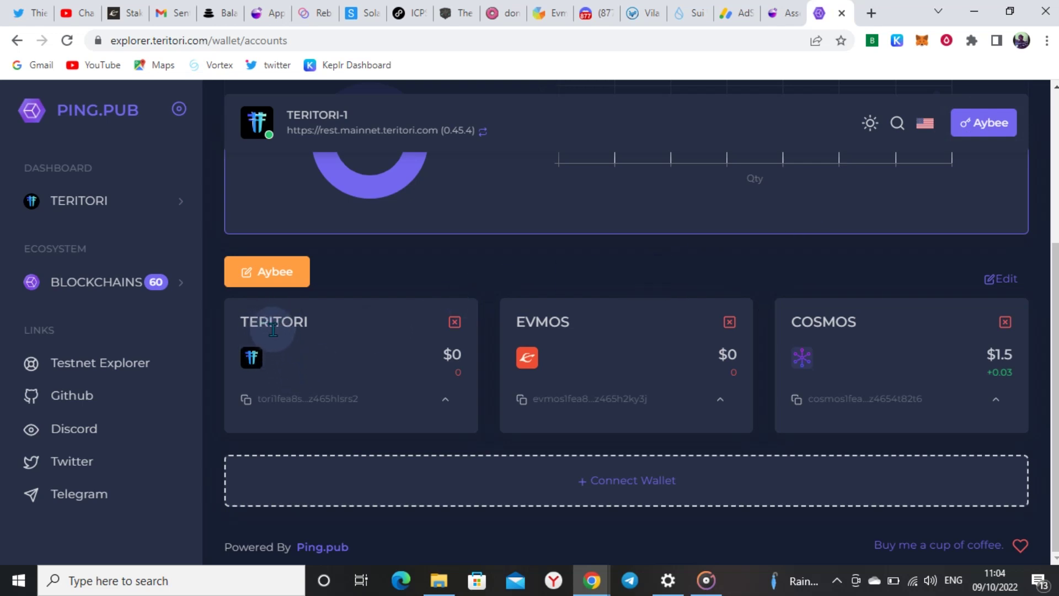
click(447, 401)
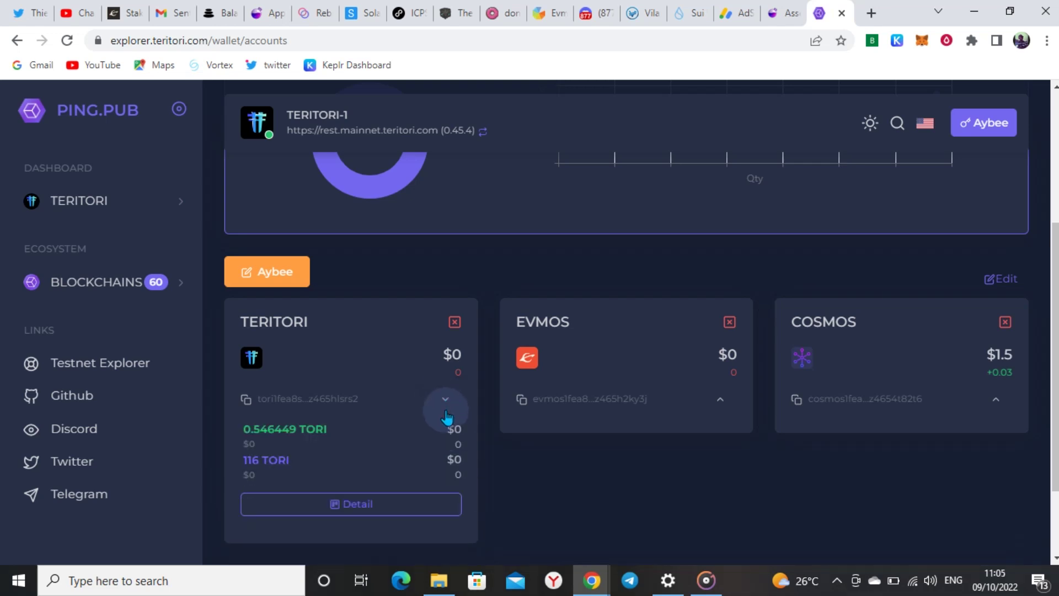
scroll(388, 449, down, 1)
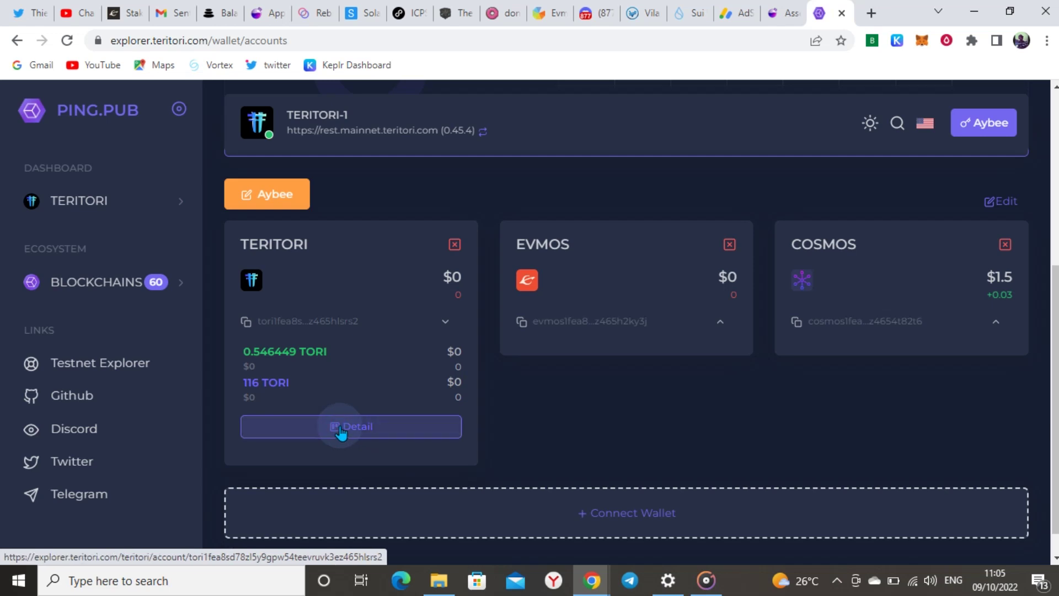
click(340, 432)
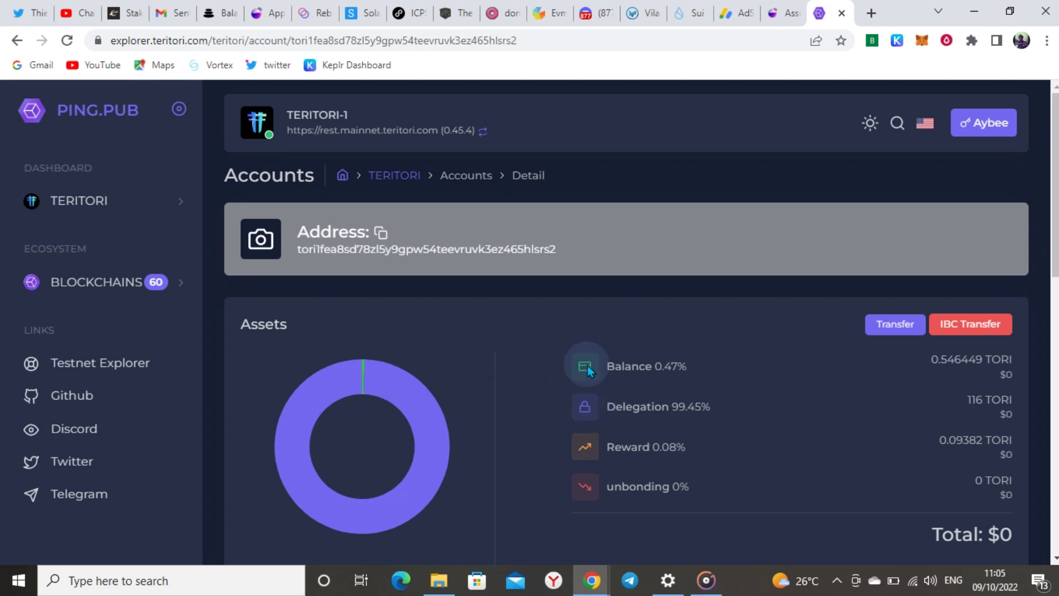
- Examine the Teritori account's assets, delegation, transactions and profile sections
scroll(590, 369, down, 3)
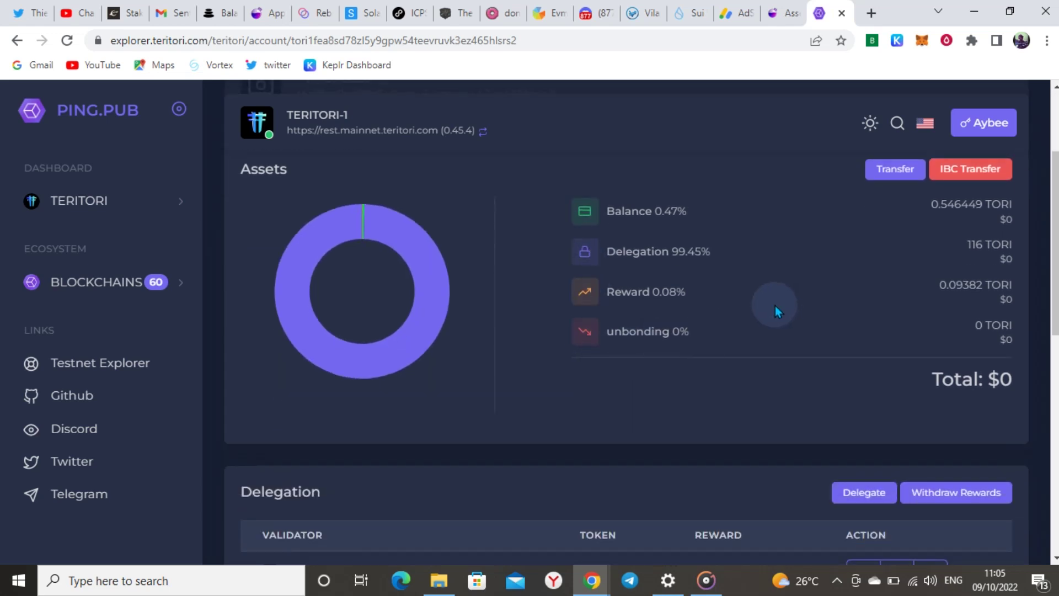
scroll(776, 306, down, 7)
scroll(795, 302, up, 3)
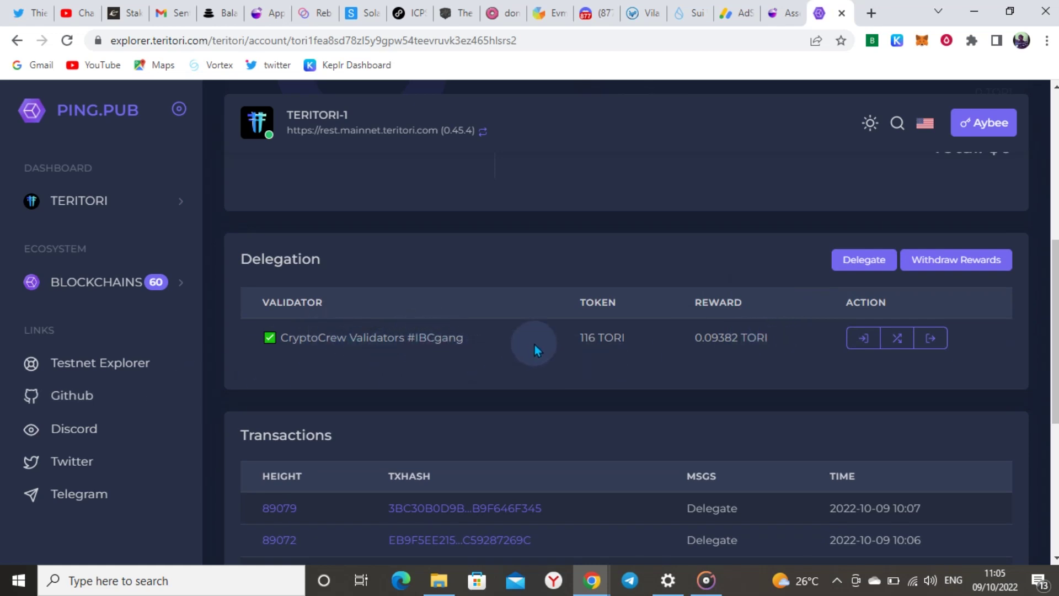
scroll(533, 338, up, 5)
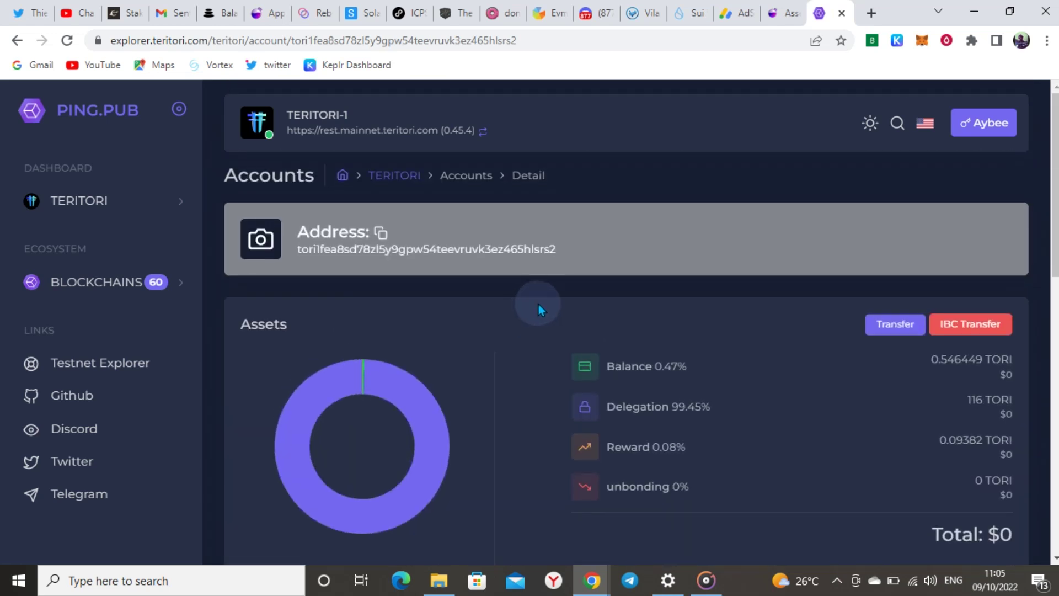
scroll(539, 305, down, 8)
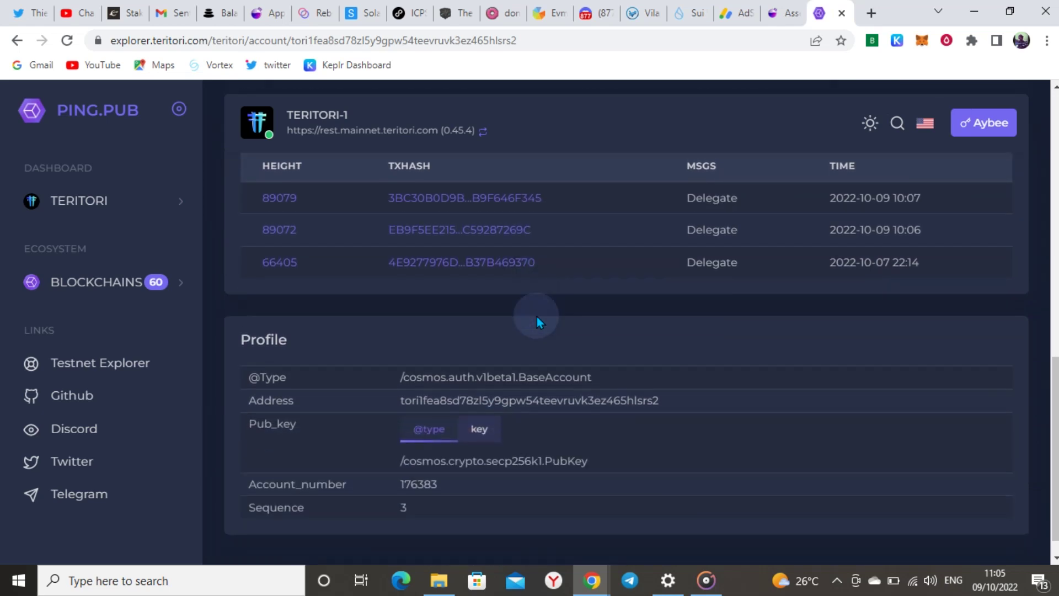
scroll(535, 310, up, 5)
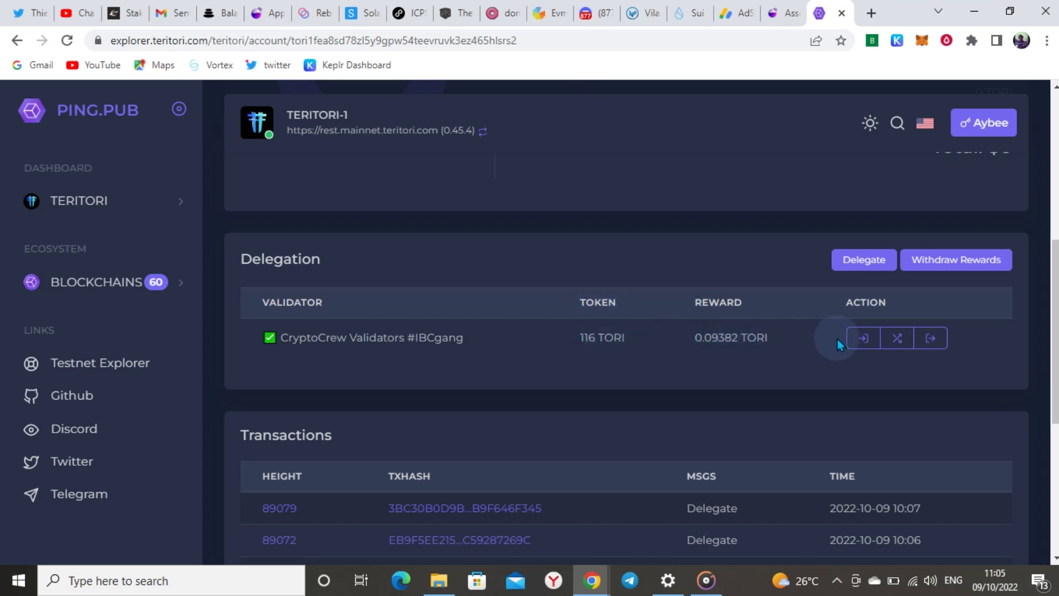
- View the Delegate Token form for CryptoCrew Validators #IBCgang and close it without sending anything
click(866, 339)
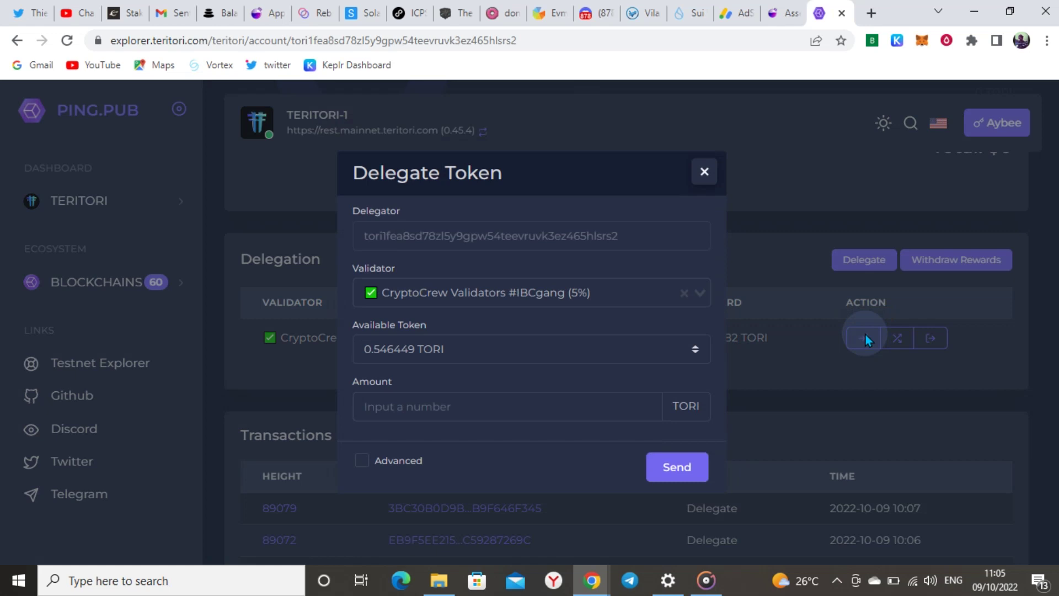
click(703, 172)
- Examine the account's reward amount under Assets and the reward options in the Delegation section
scroll(664, 339, up, 3)
scroll(663, 338, up, 4)
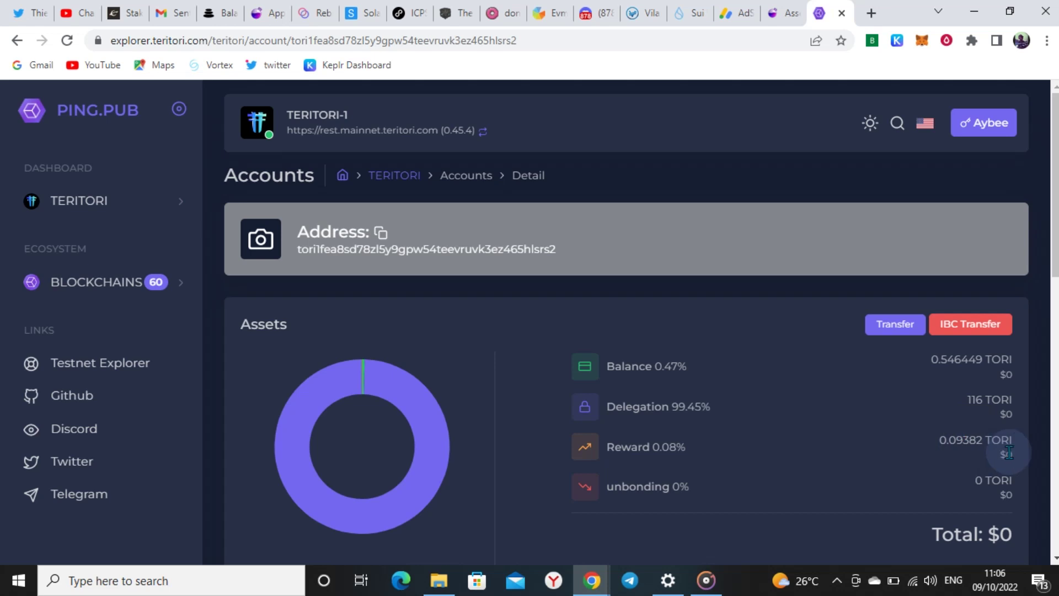
scroll(964, 442, down, 2)
scroll(965, 443, down, 4)
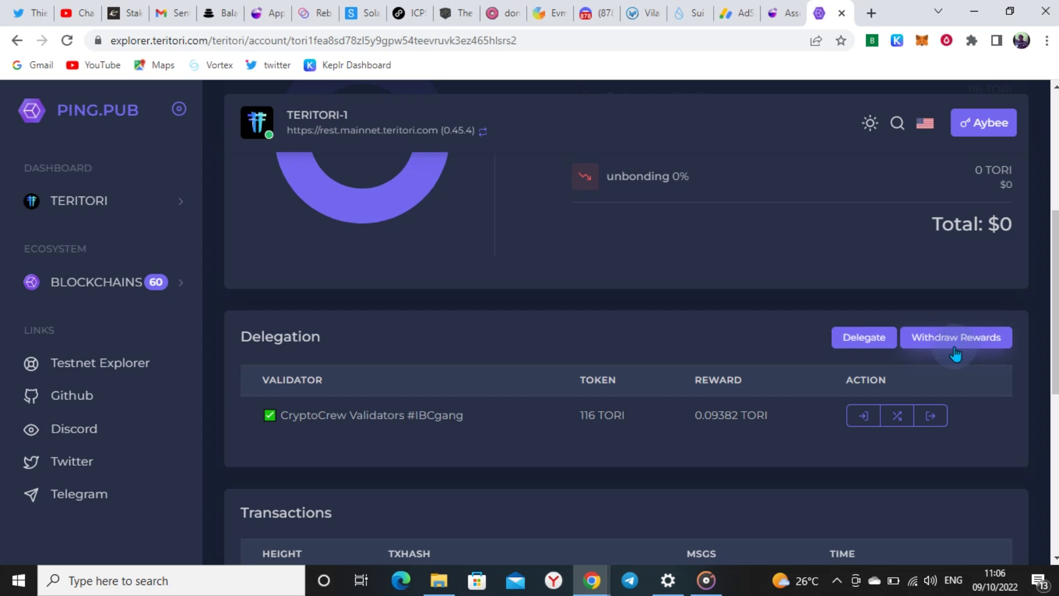
scroll(726, 243, up, 4)
scroll(707, 241, up, 2)
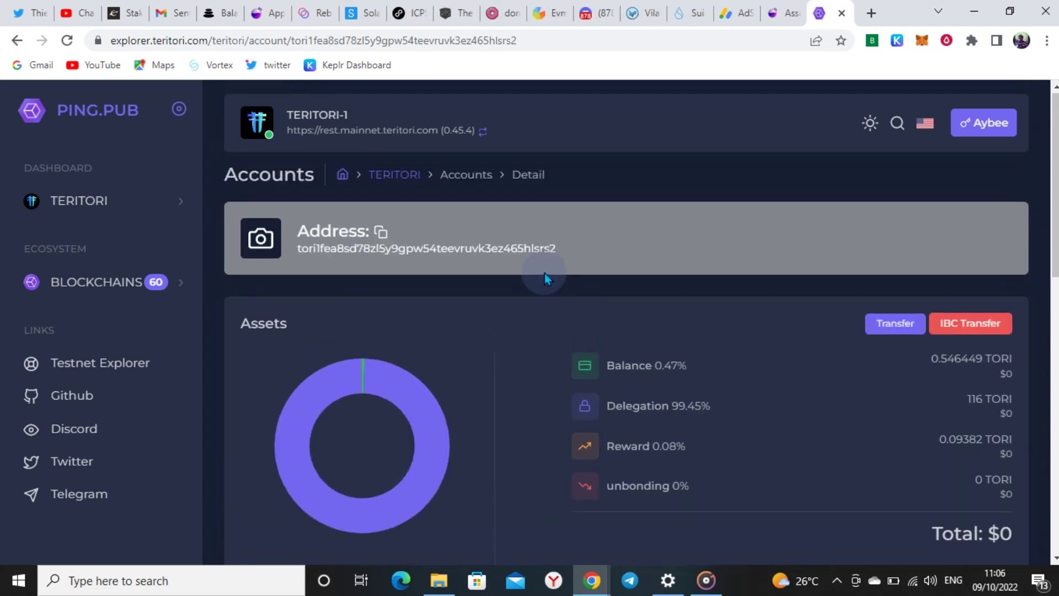
scroll(543, 275, down, 1)
scroll(543, 275, down, 2)
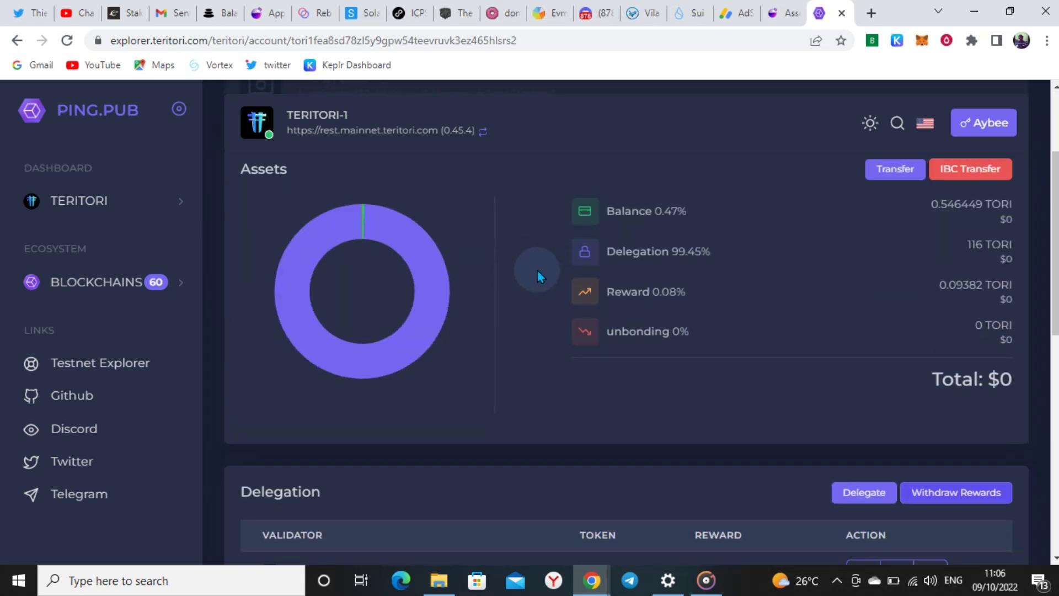
scroll(783, 366, down, 4)
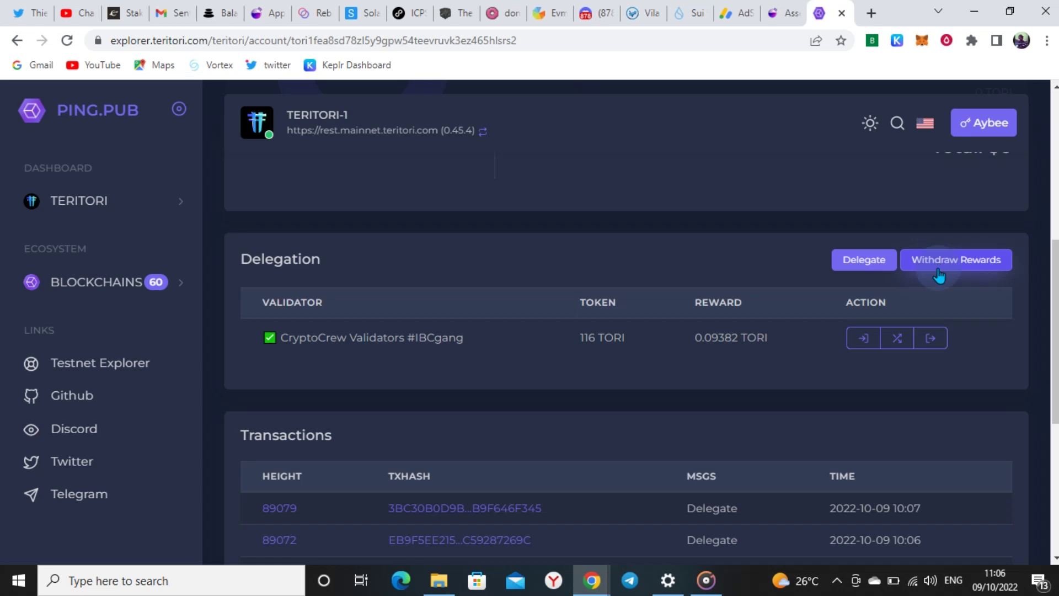
- Withdraw the Teritori staking rewards, approve the claim in Keplr with the Average fee, and close the dialog
click(940, 271)
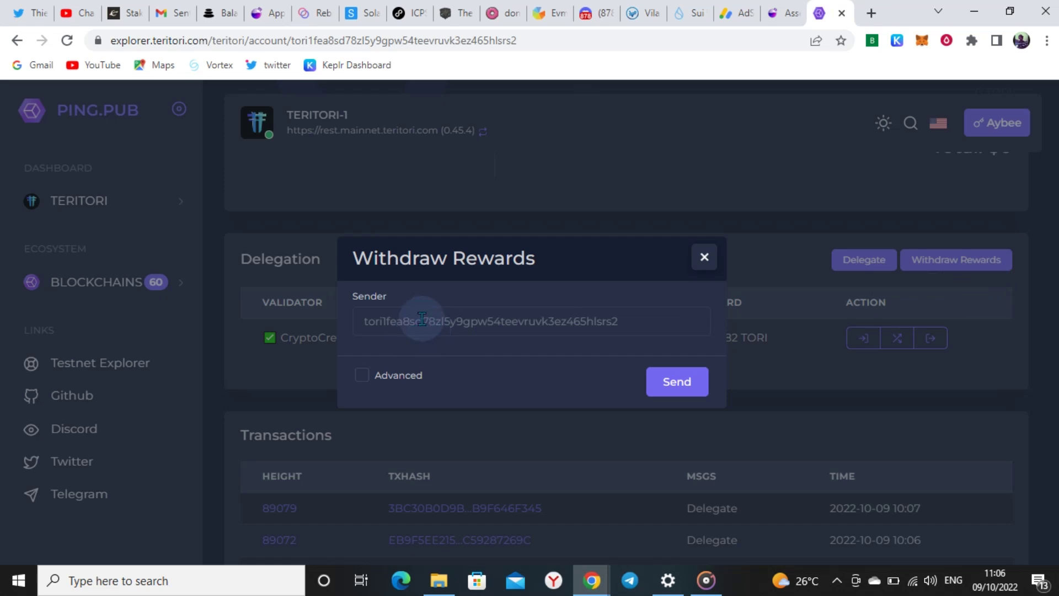
click(513, 327)
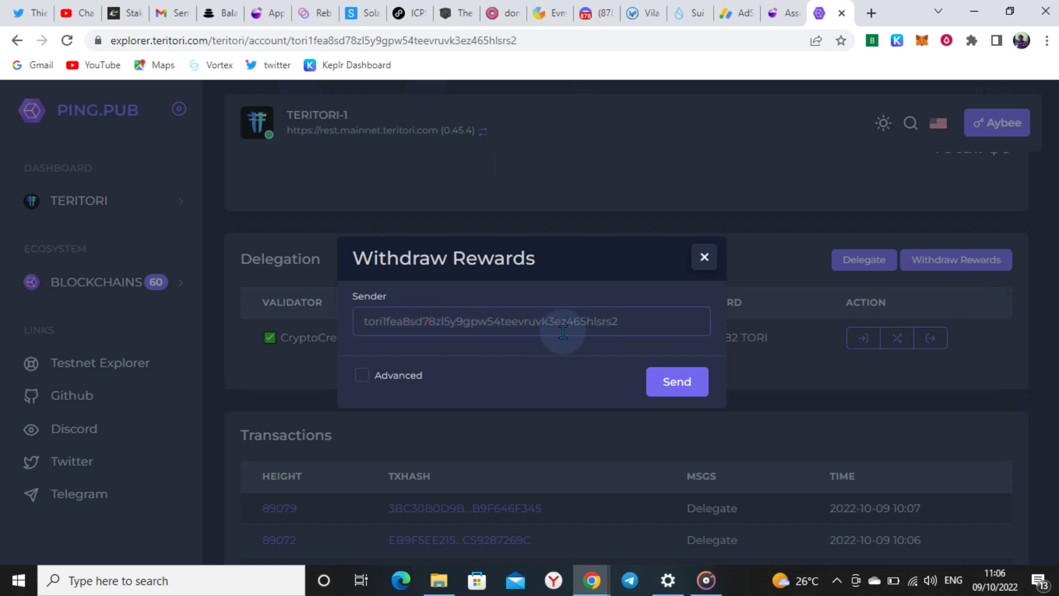
click(679, 390)
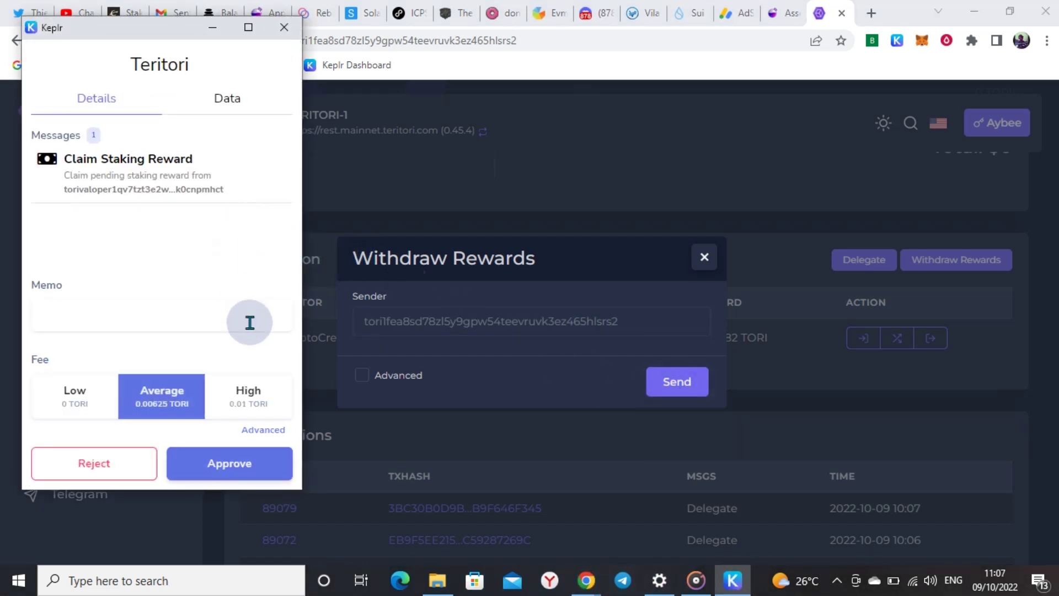
click(225, 469)
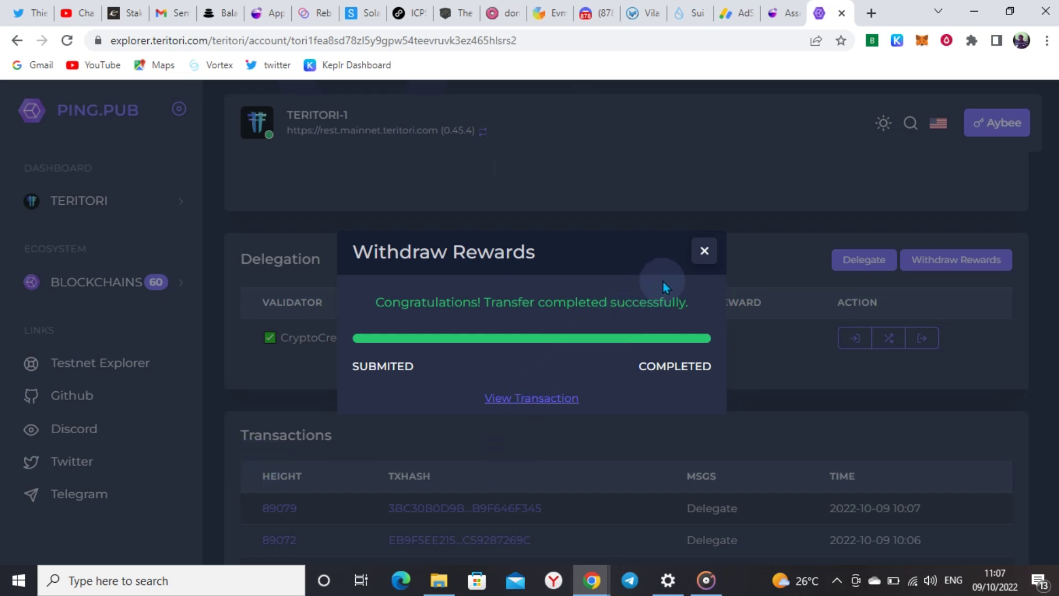
click(703, 254)
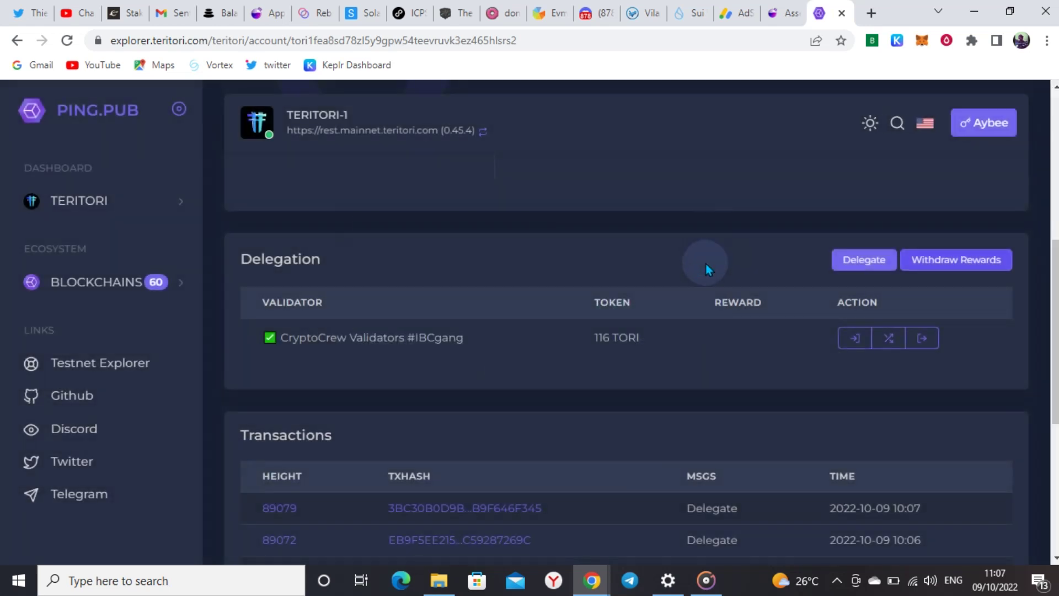
- Check the account's TORI balance in the Assets section
scroll(651, 364, up, 7)
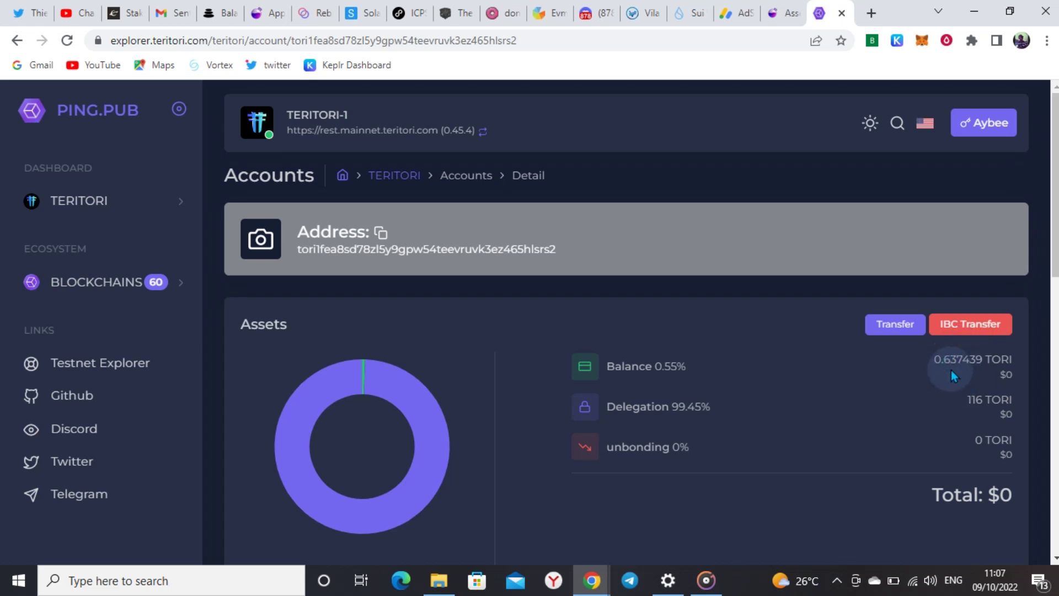
scroll(944, 364, down, 1)
scroll(943, 353, up, 1)
- Enter 0.3 TORI as the amount to delegate to CryptoCrew Validators #IBCgang, and close the form without sending it
scroll(940, 374, down, 4)
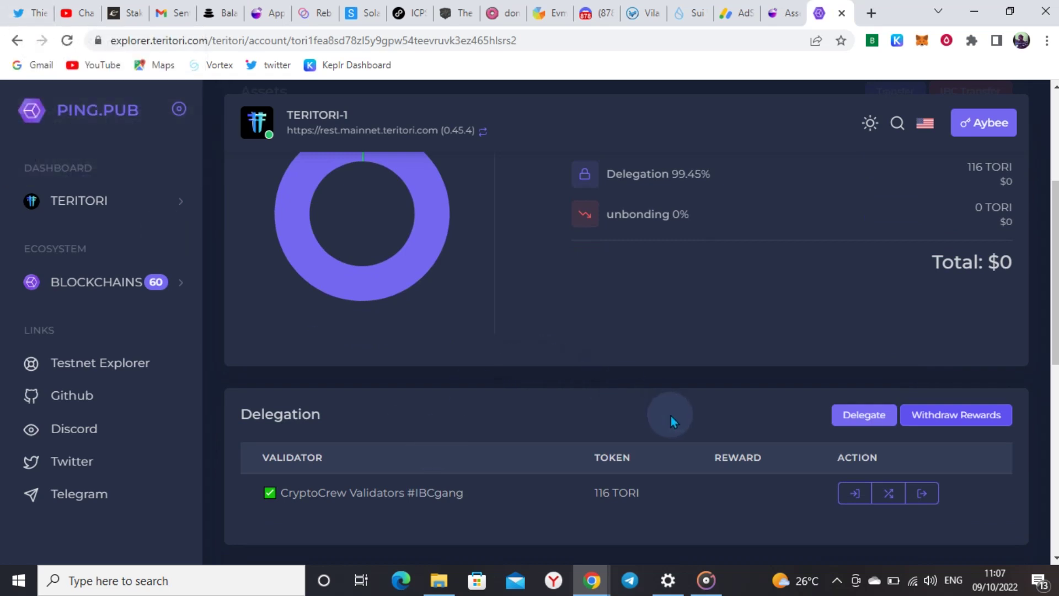
click(853, 502)
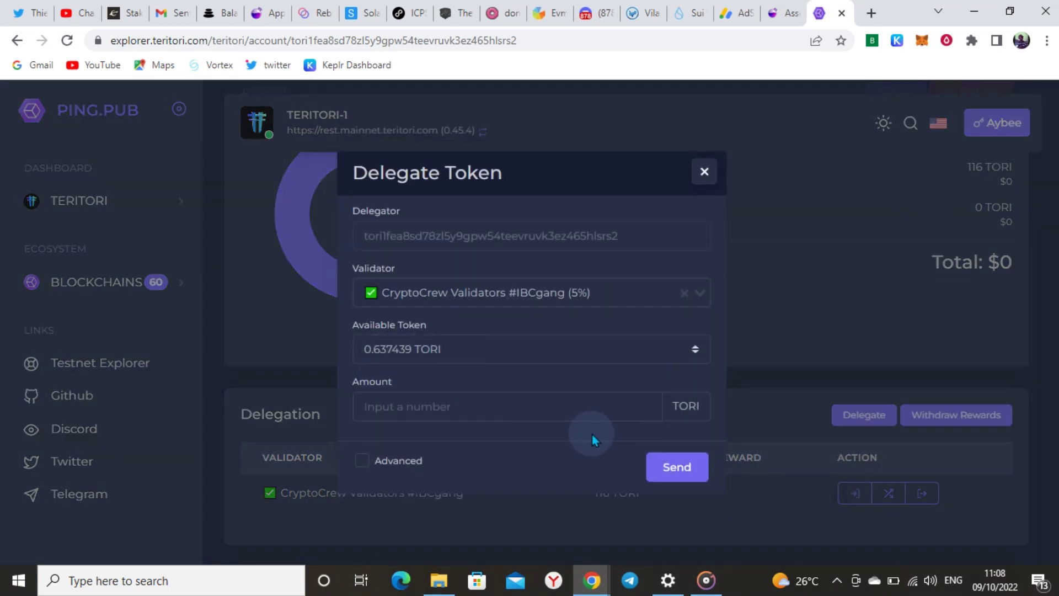
click(508, 408)
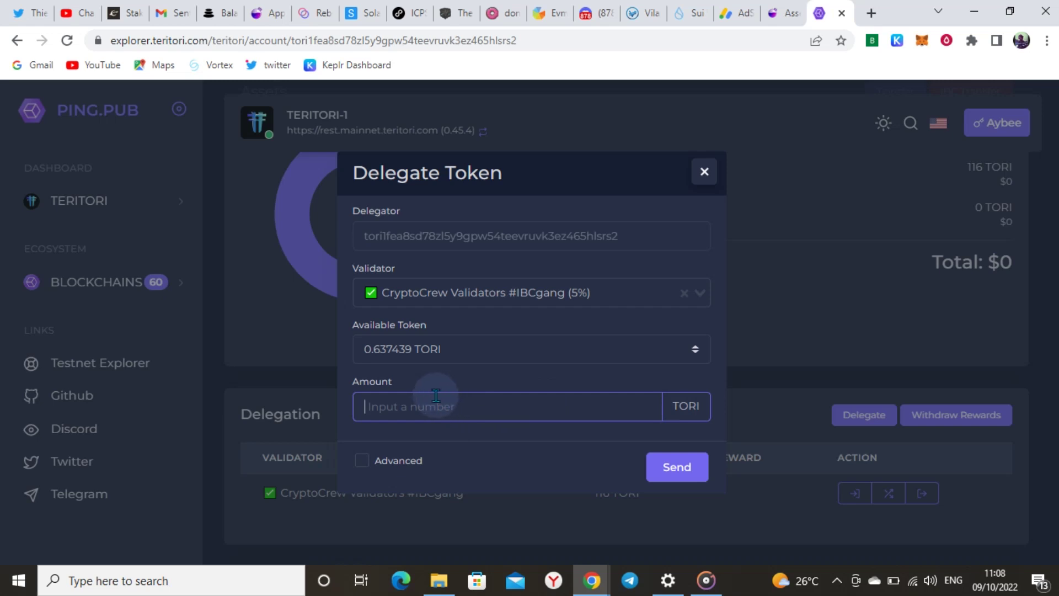
text(0)
text(.3)
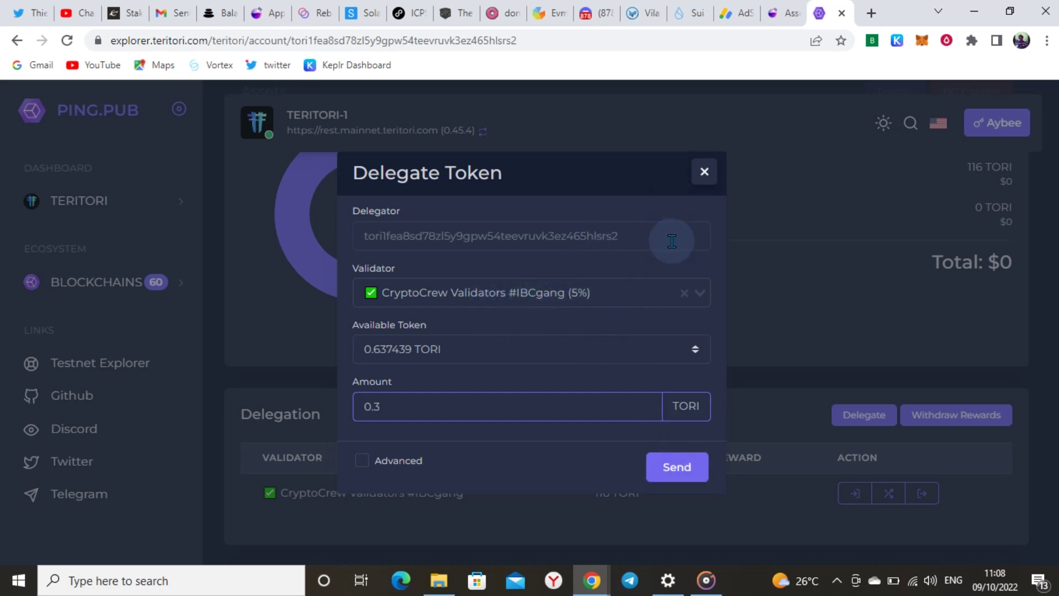
click(704, 173)
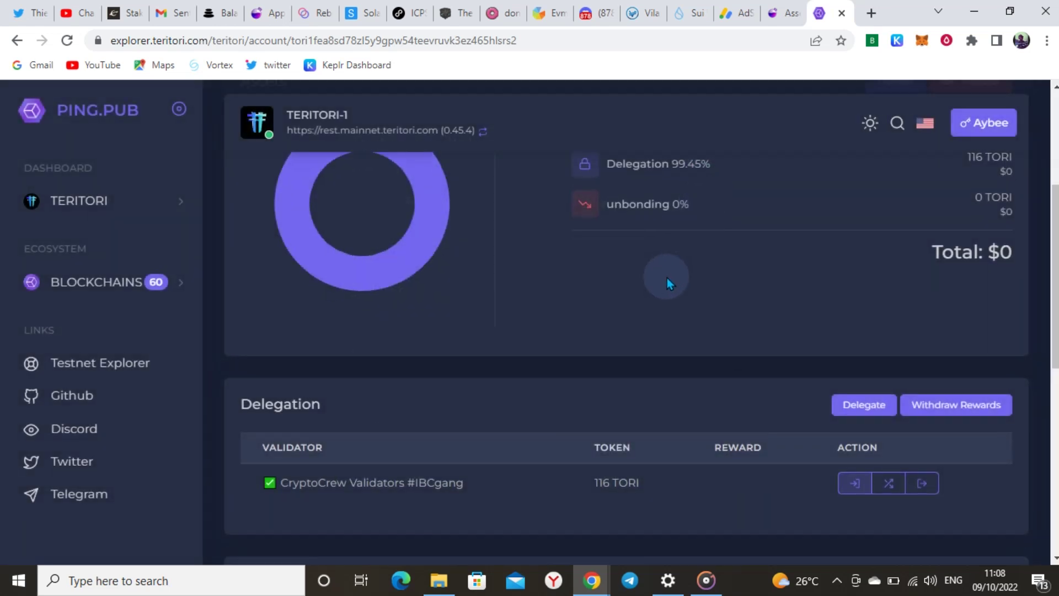
scroll(648, 289, down, 4)
scroll(644, 289, up, 8)
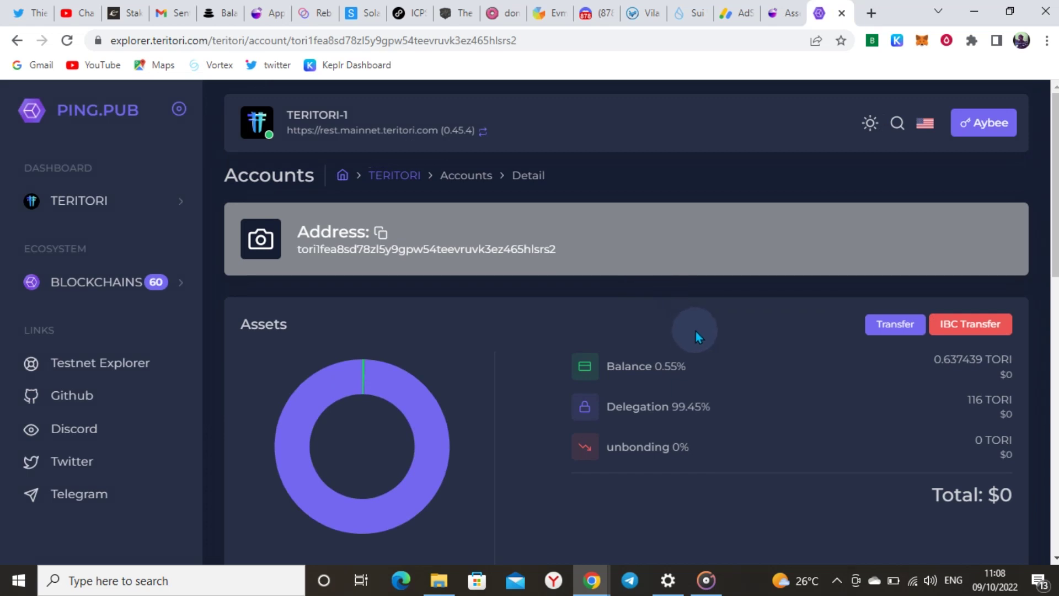
- Open the Teritori staking page and browse the list of active validators available for delegation
scroll(696, 331, down, 3)
scroll(694, 338, down, 4)
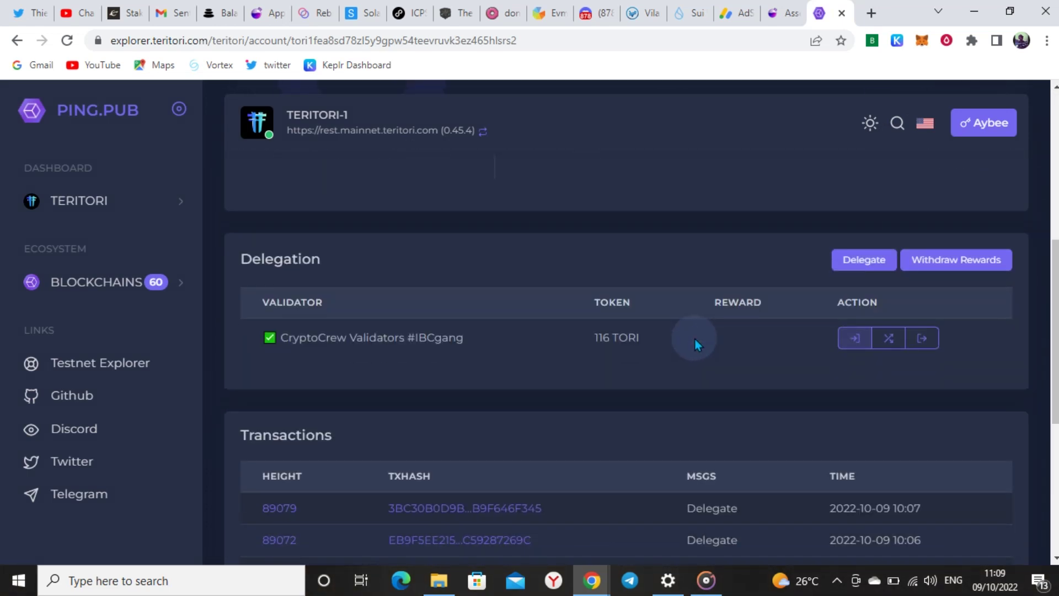
scroll(385, 306, up, 3)
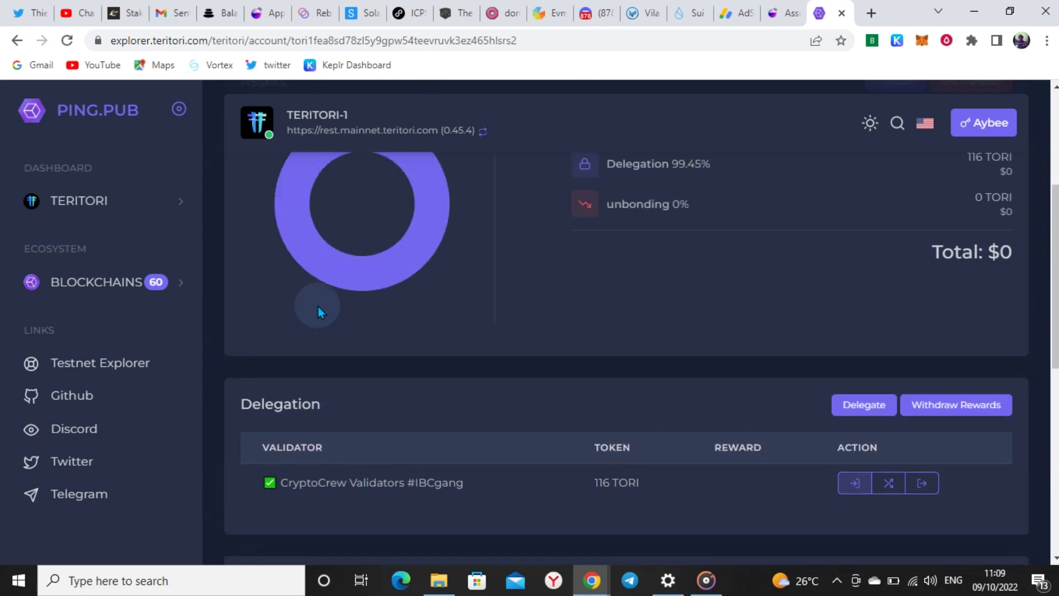
click(150, 213)
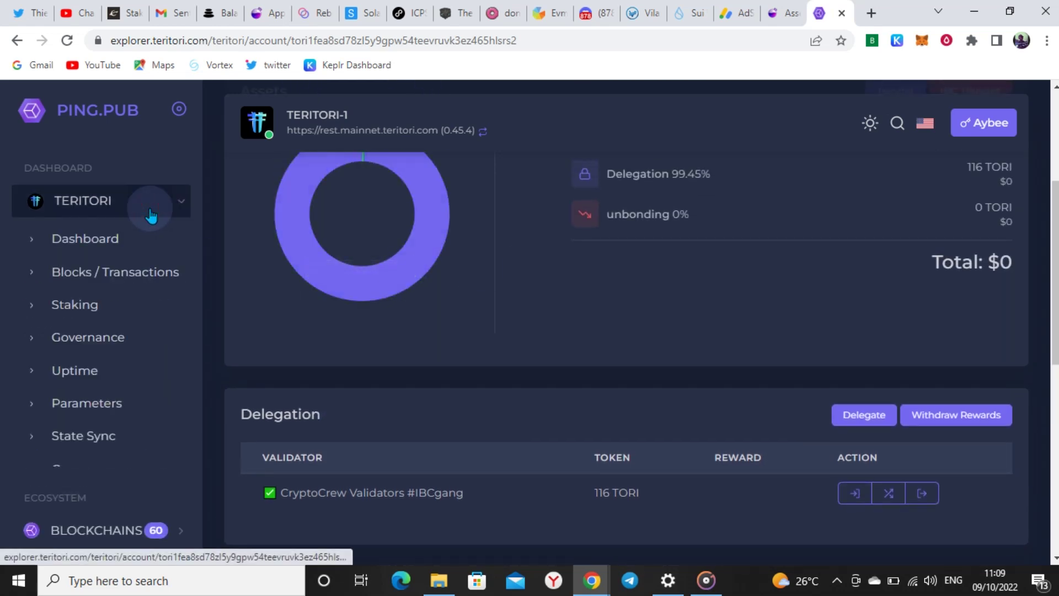
click(88, 313)
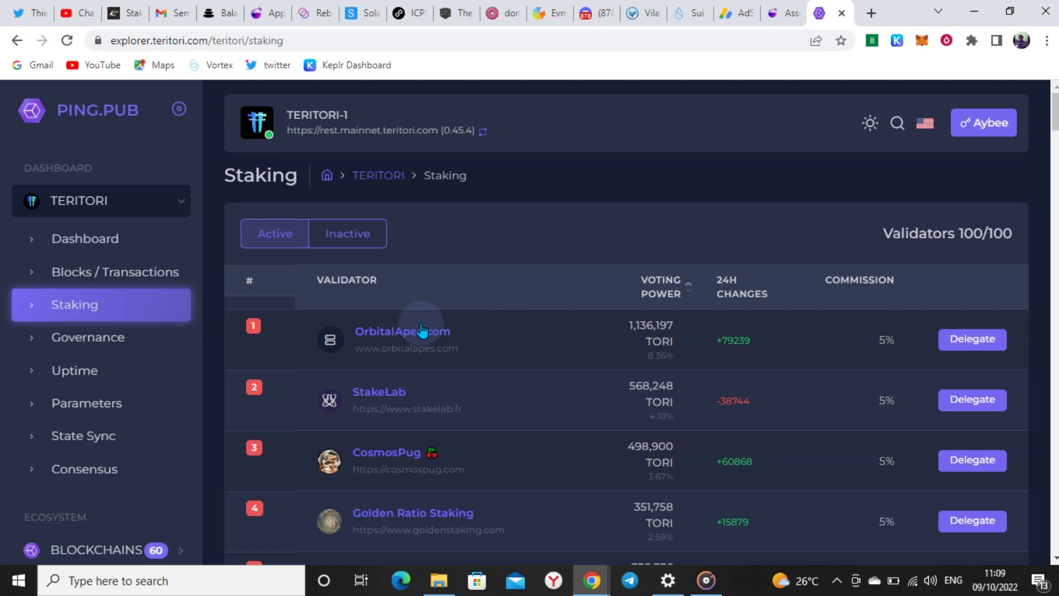
scroll(458, 353, down, 4)
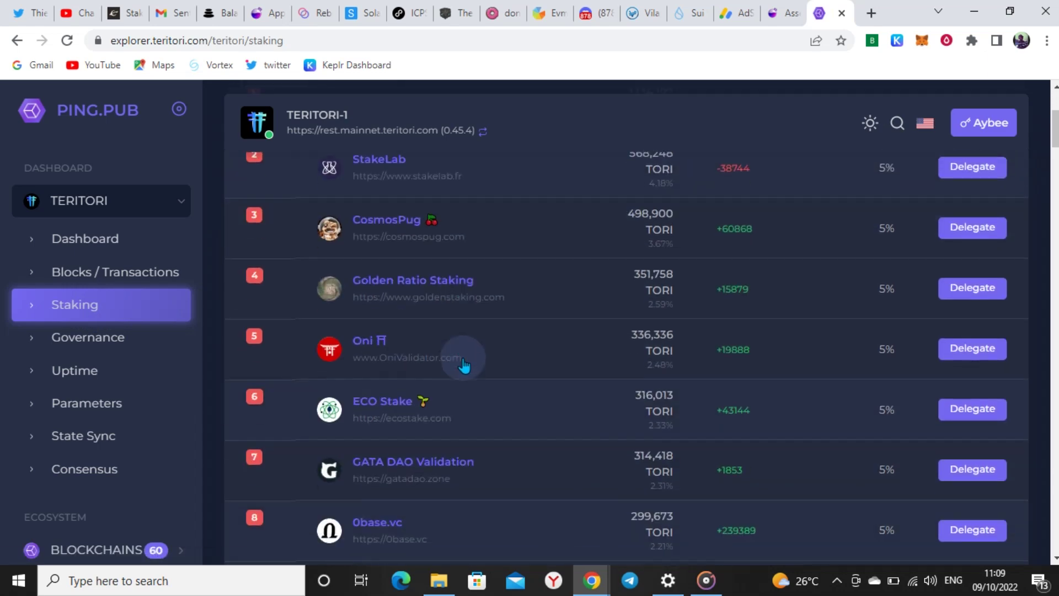
scroll(466, 367, down, 12)
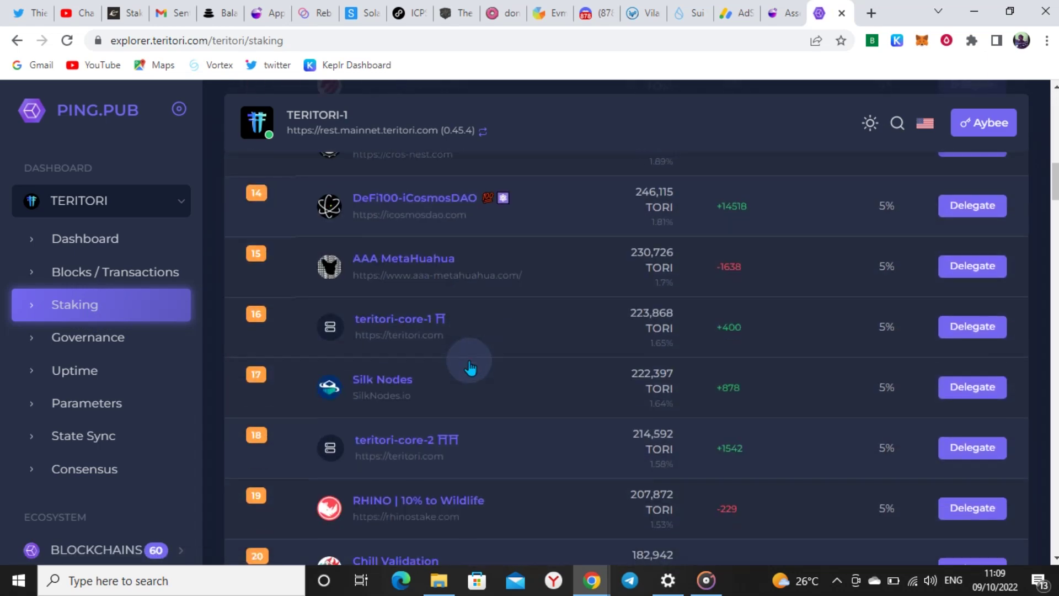
scroll(470, 368, up, 18)
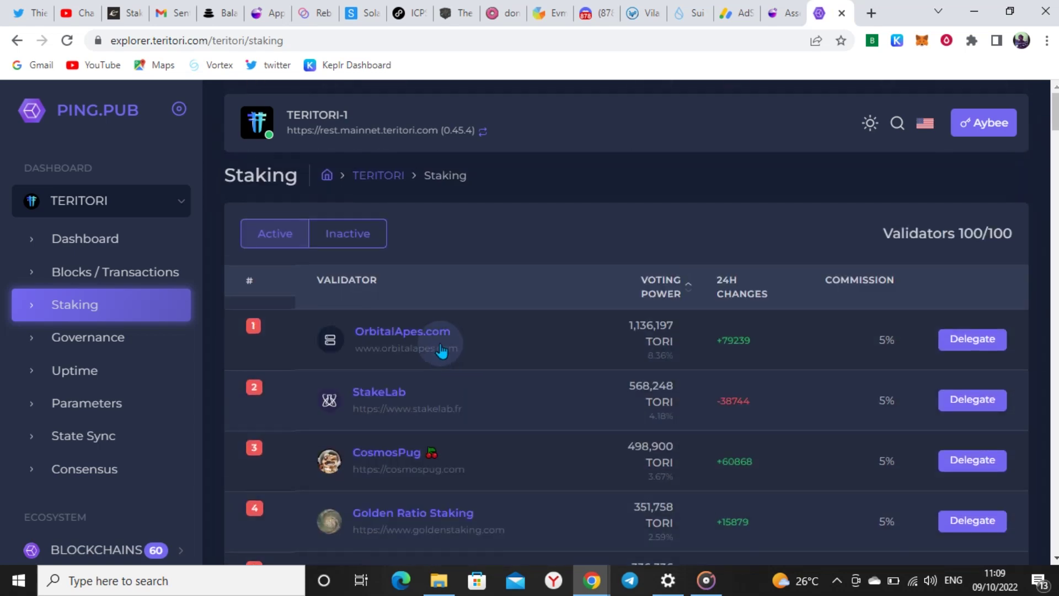
- Enter 0.3 TORI as the amount to delegate to OrbitalApes.com, and close the form without sending it
click(963, 342)
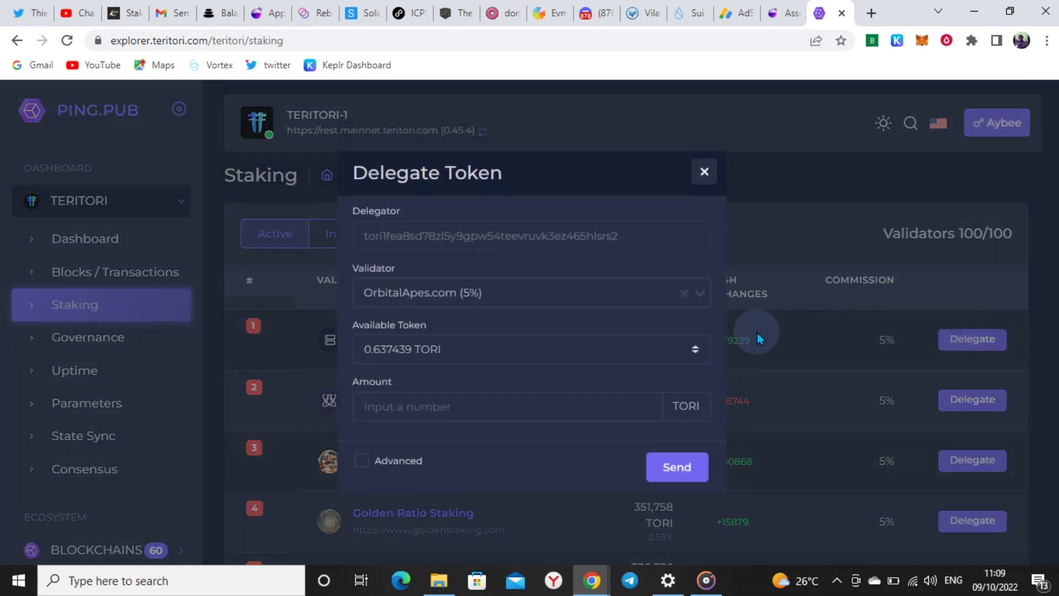
click(445, 400)
text(0)
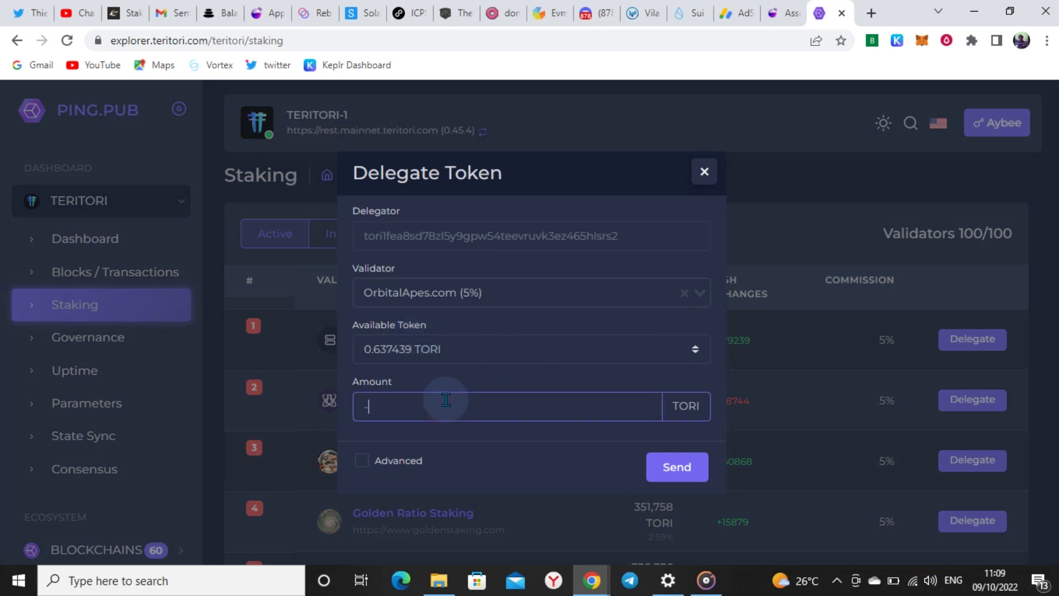
key(BackSpace)
text(0.3)
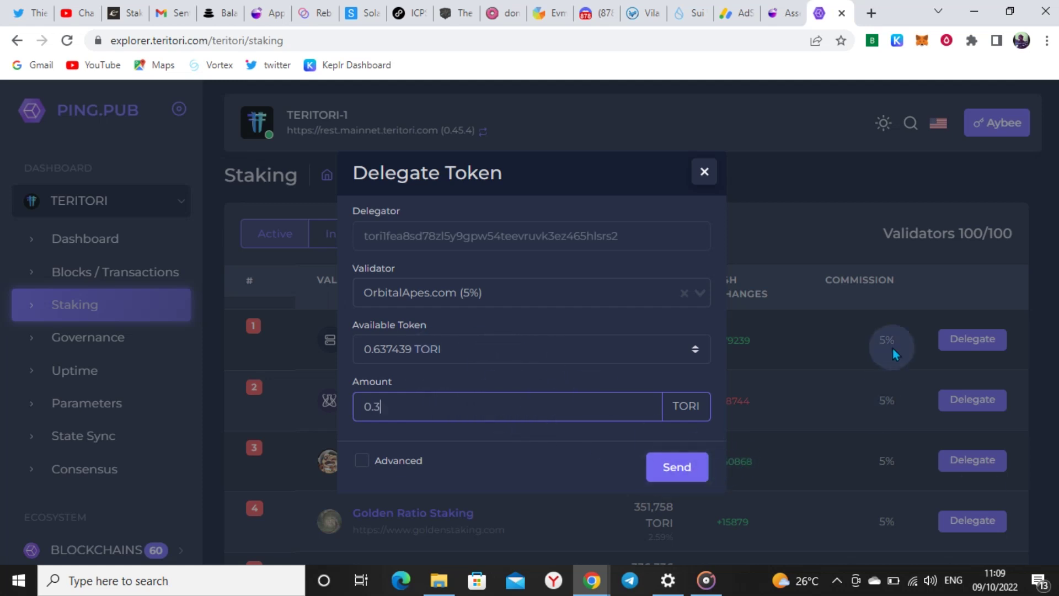
click(701, 177)
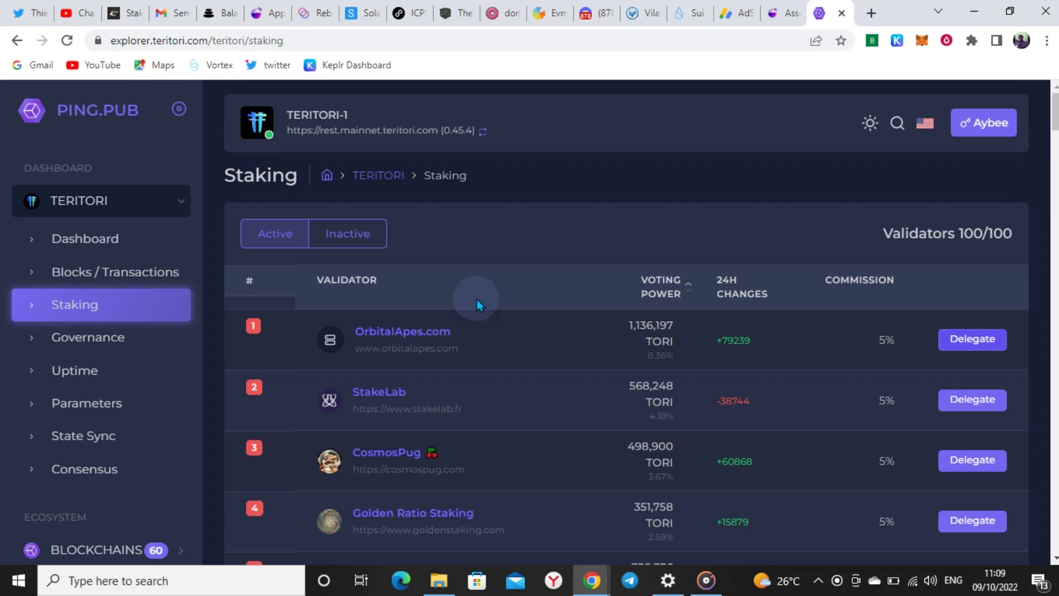
- Open the Teritori account's details from the wallet accounts page and review its assets, delegation rewards and transactions
click(127, 203)
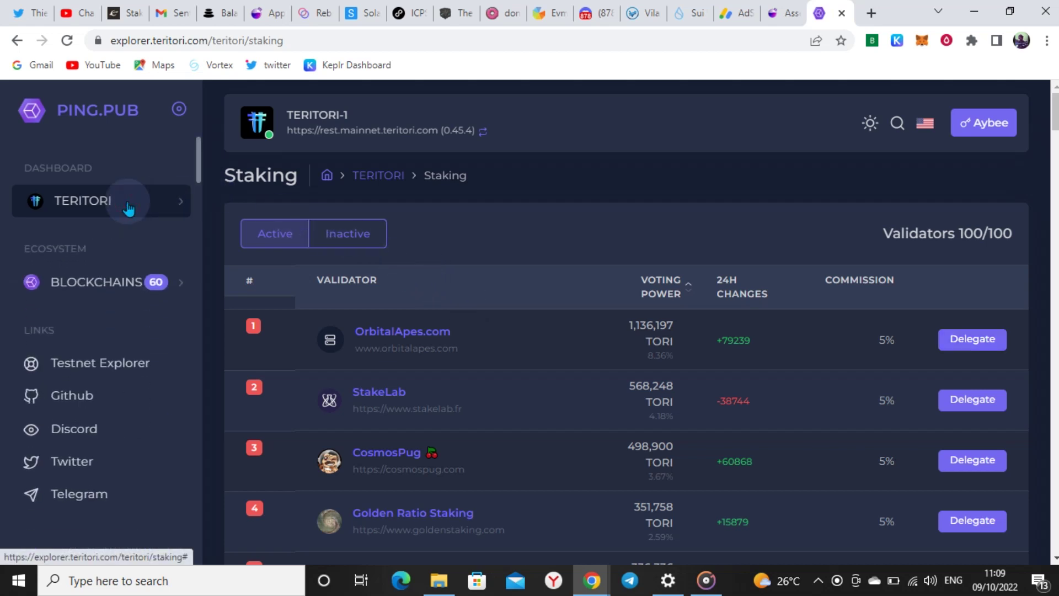
click(128, 201)
click(959, 130)
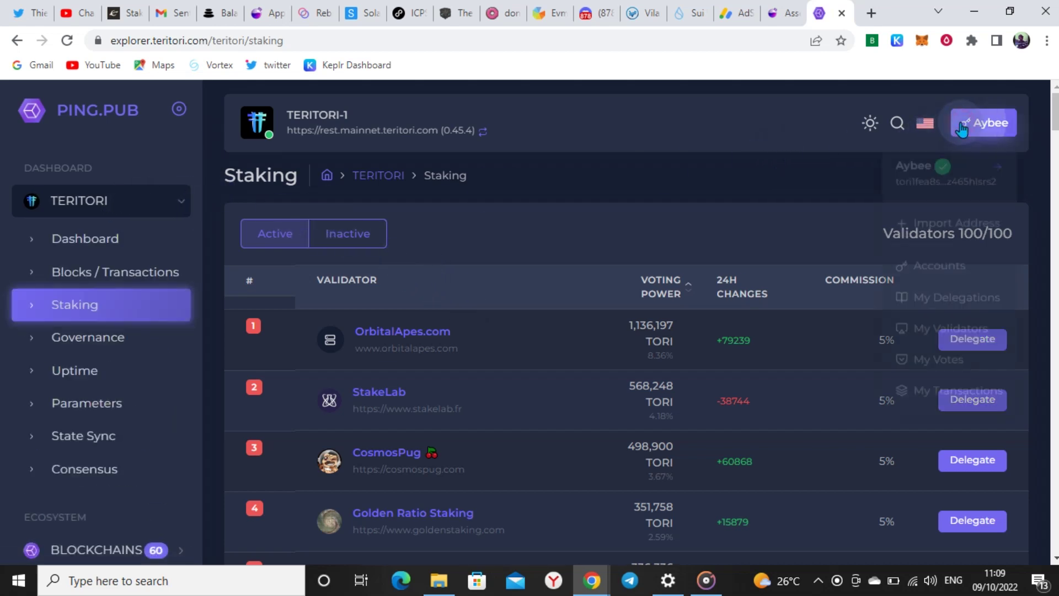
click(921, 258)
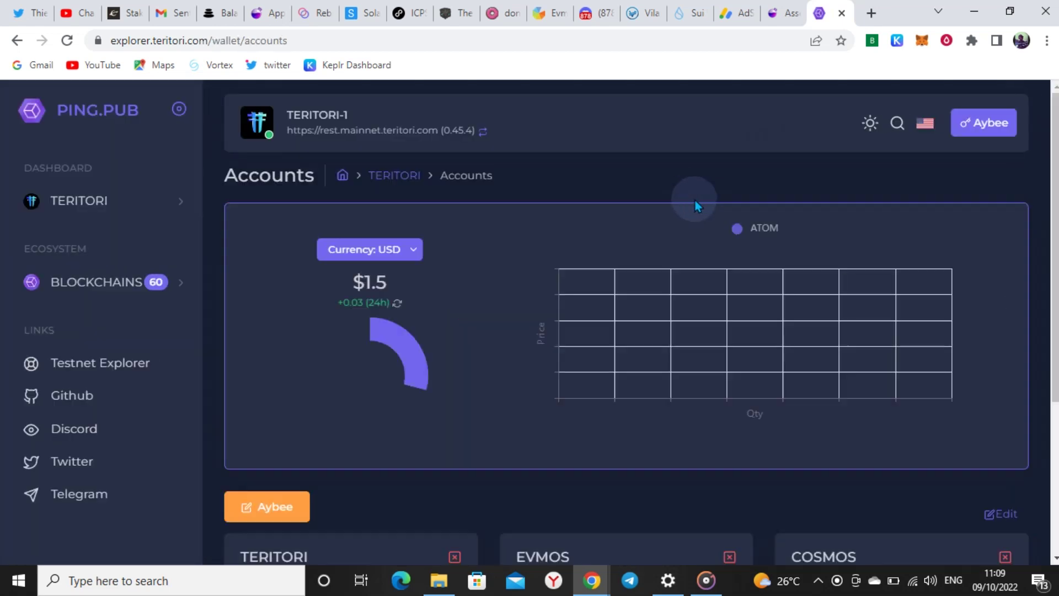
scroll(290, 364, down, 4)
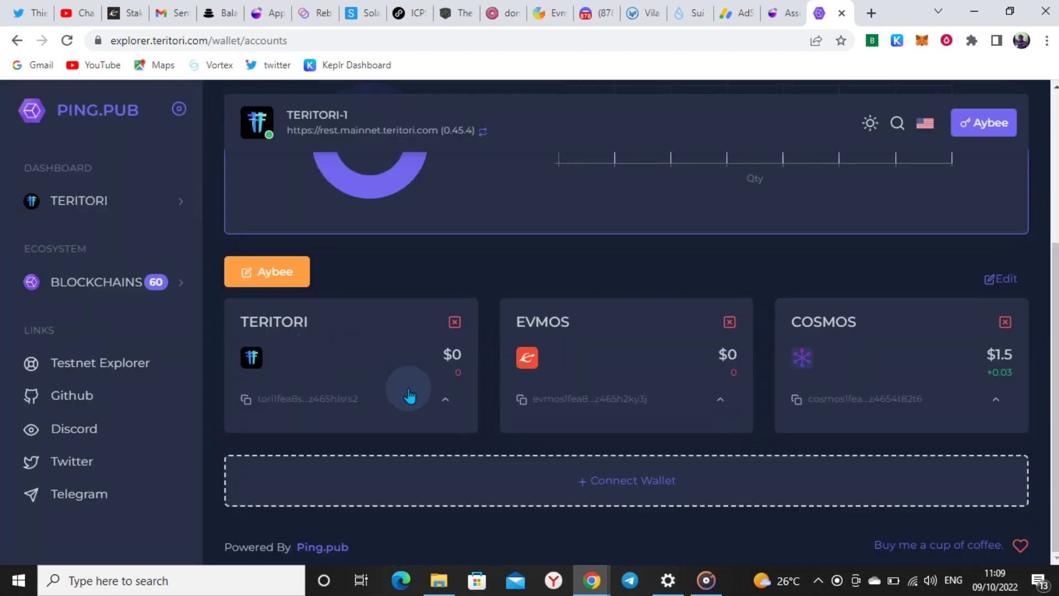
click(446, 399)
scroll(436, 400, down, 2)
click(433, 408)
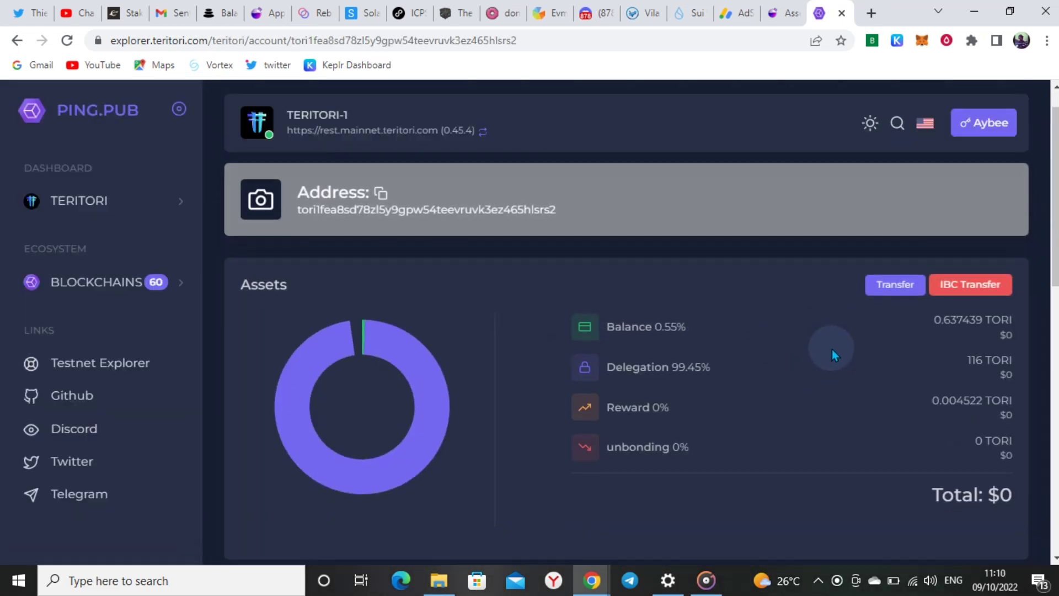
scroll(830, 349, down, 8)
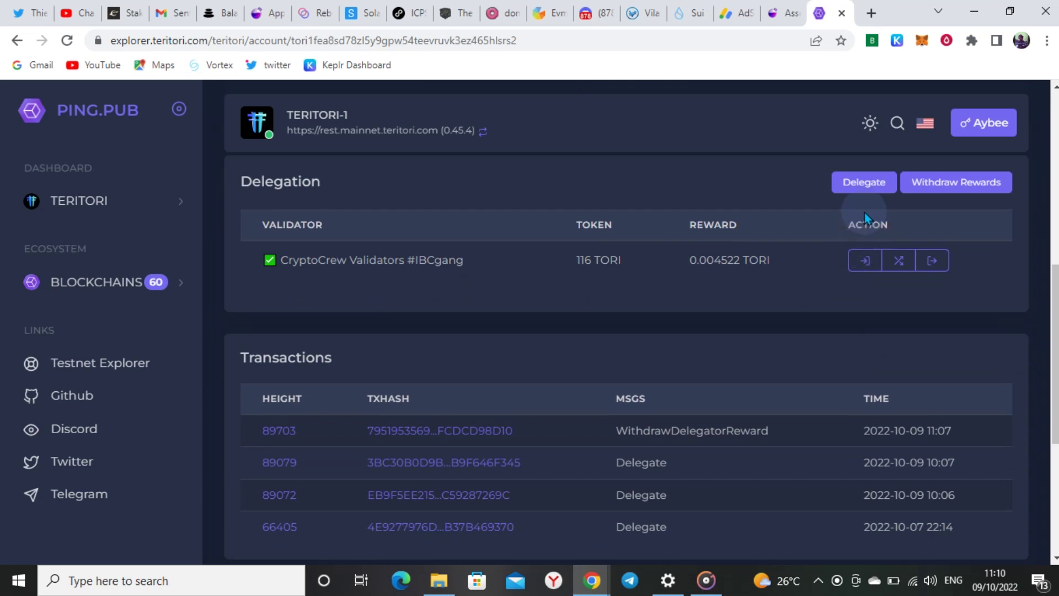
scroll(684, 251, up, 3)
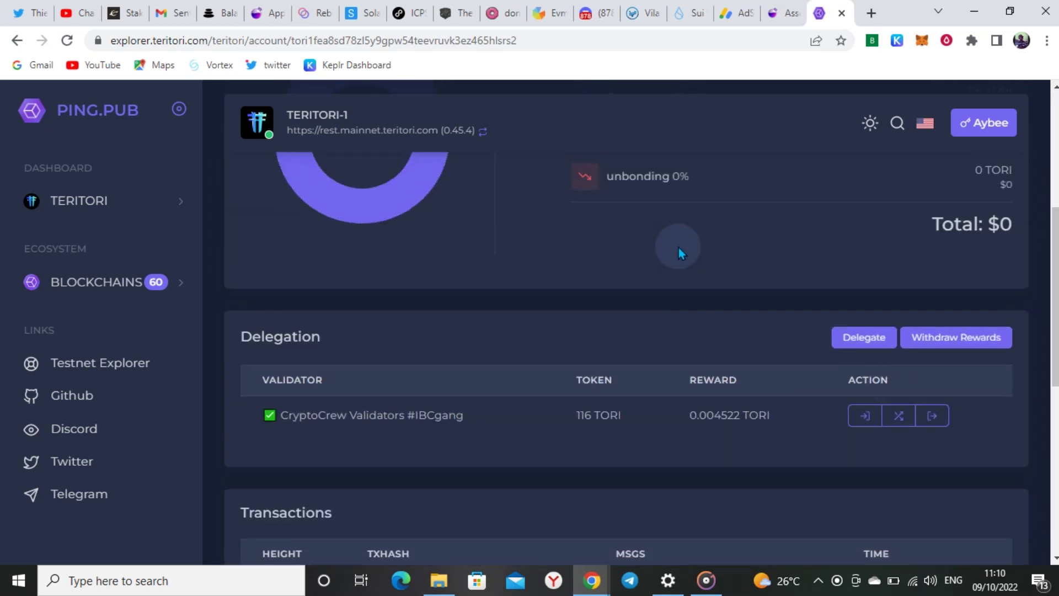
scroll(647, 299, up, 3)
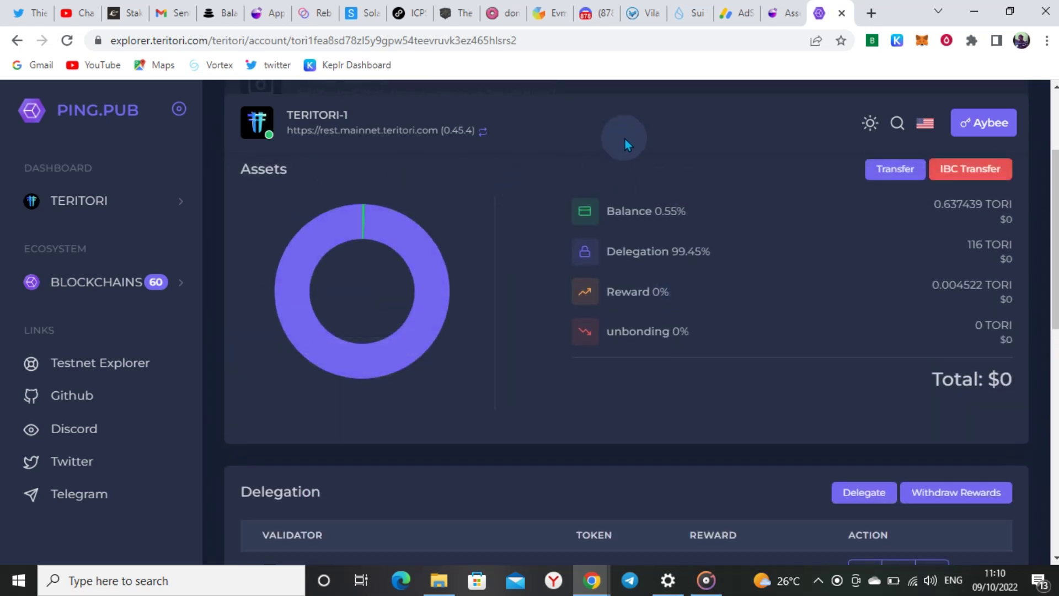
- Switch to Osmosis, choose TORI as the asset to deposit, and proceed to its deposit form
click(774, 14)
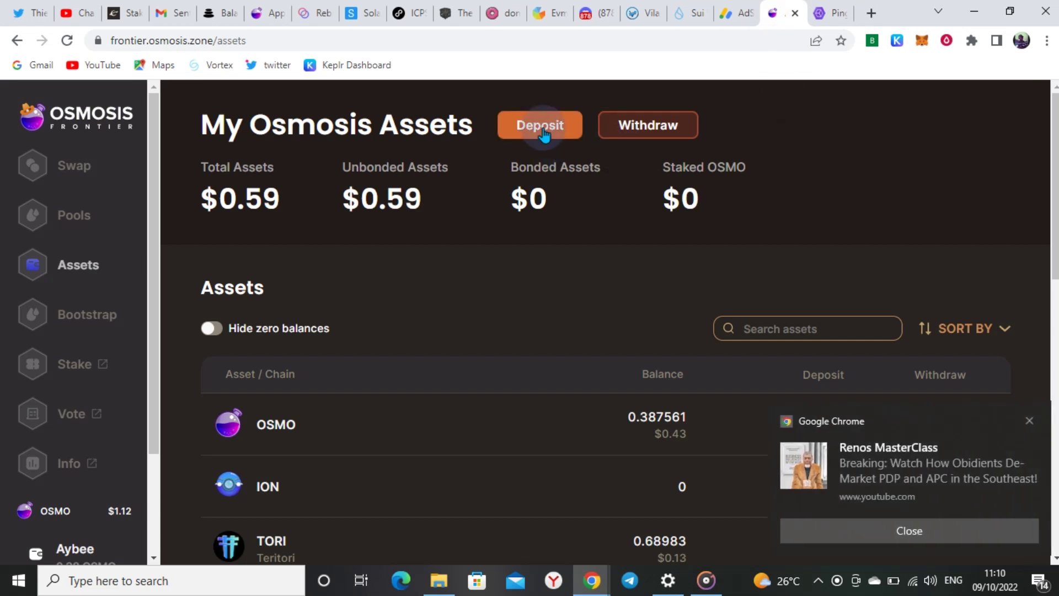
click(1030, 420)
click(534, 131)
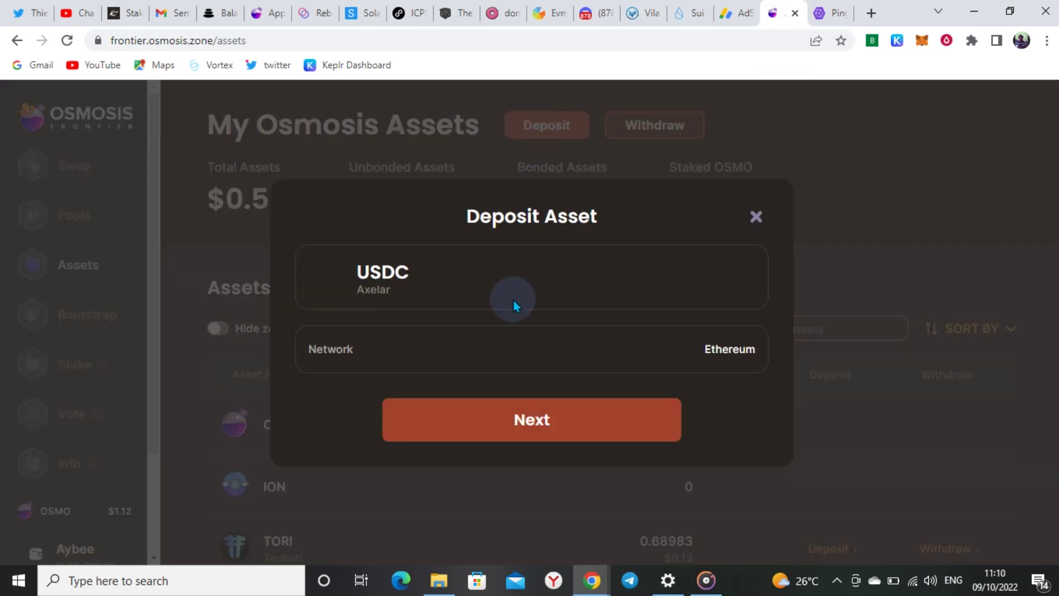
click(426, 276)
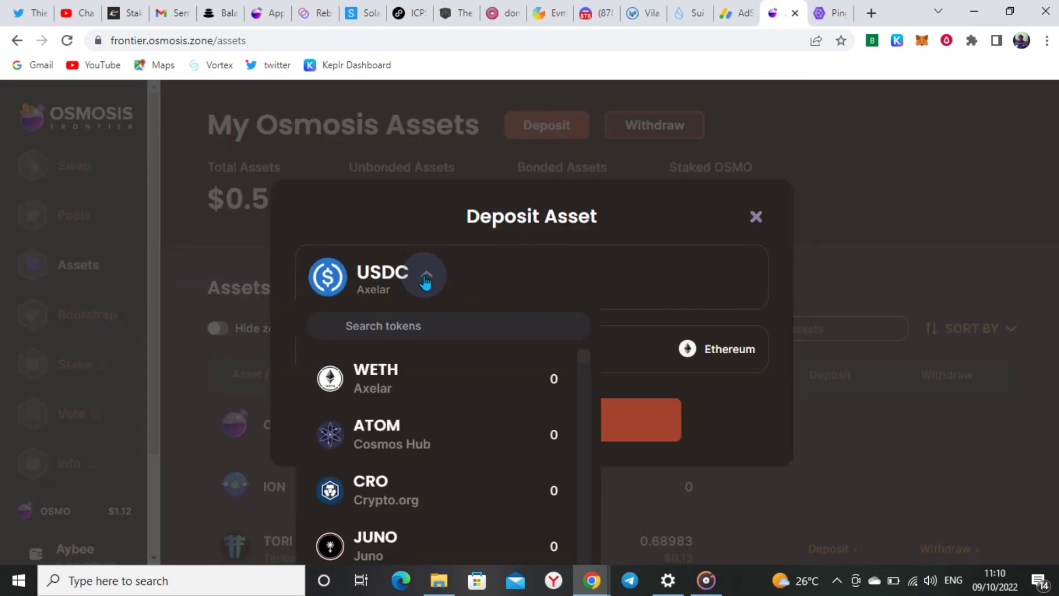
text(y)
key(BackSpace)
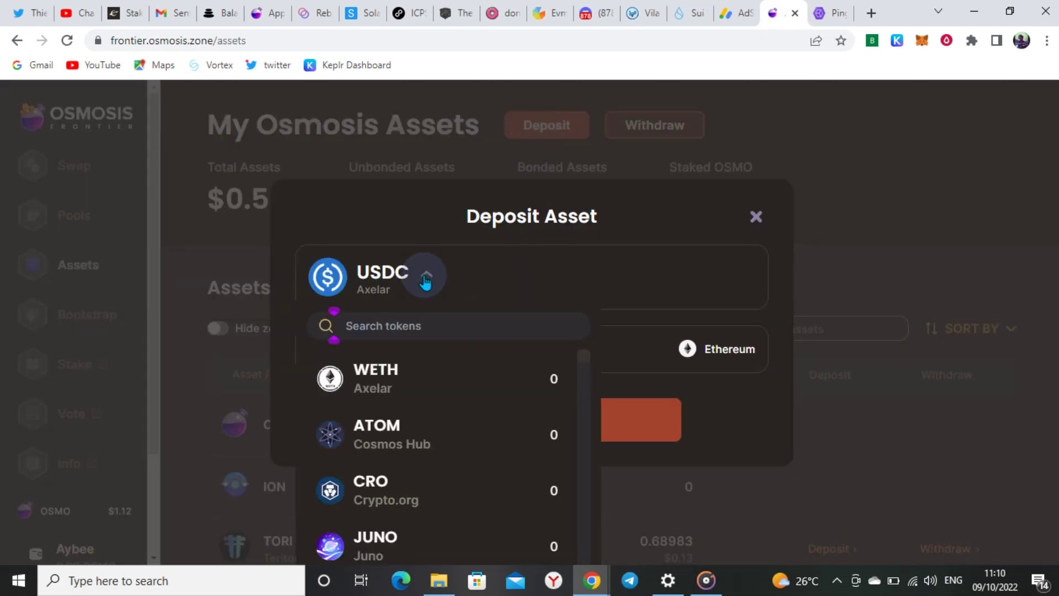
text(tori)
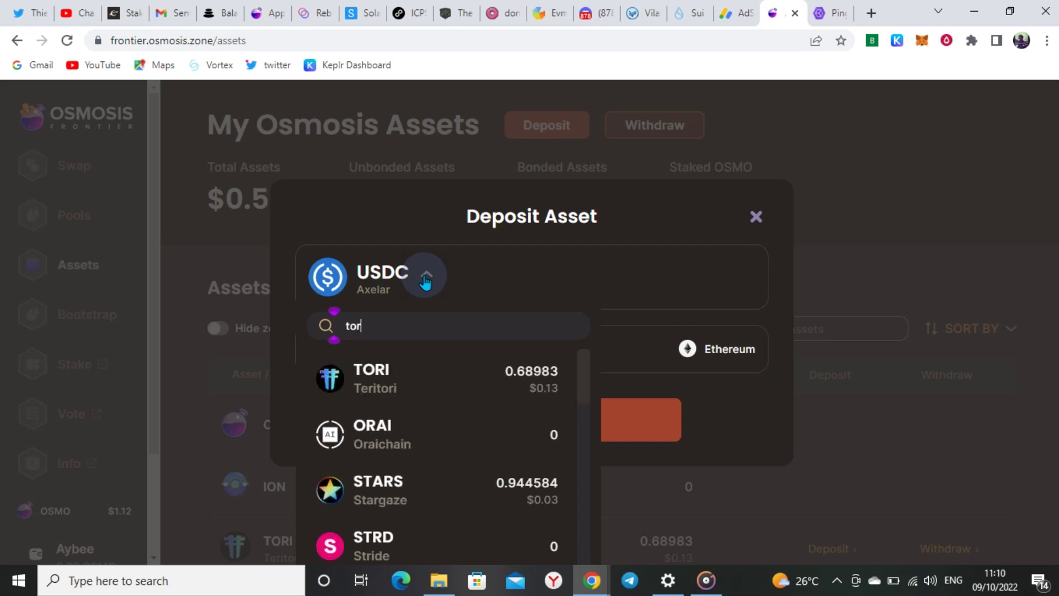
click(496, 377)
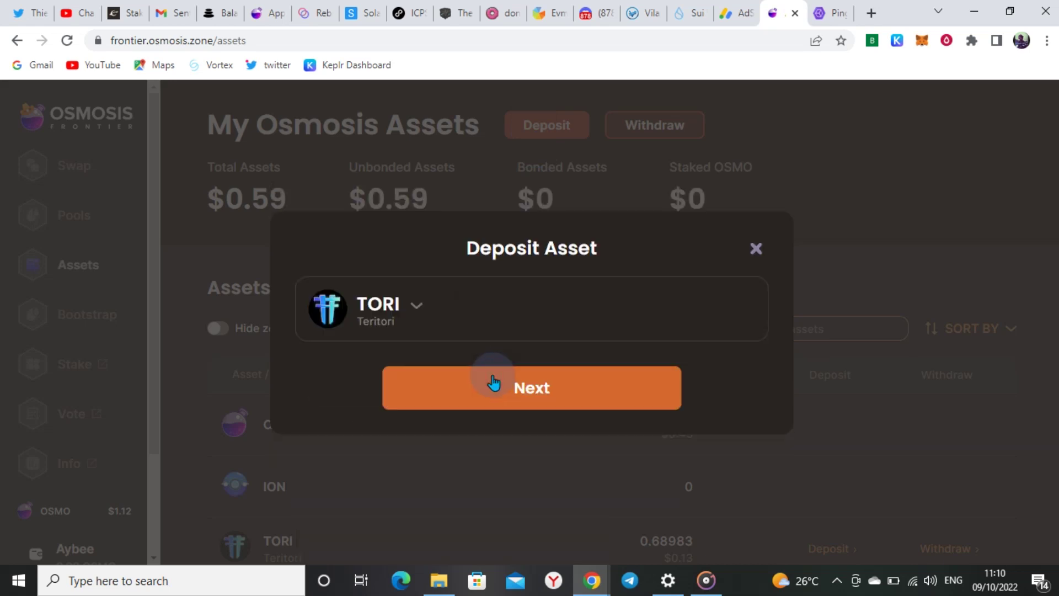
click(548, 406)
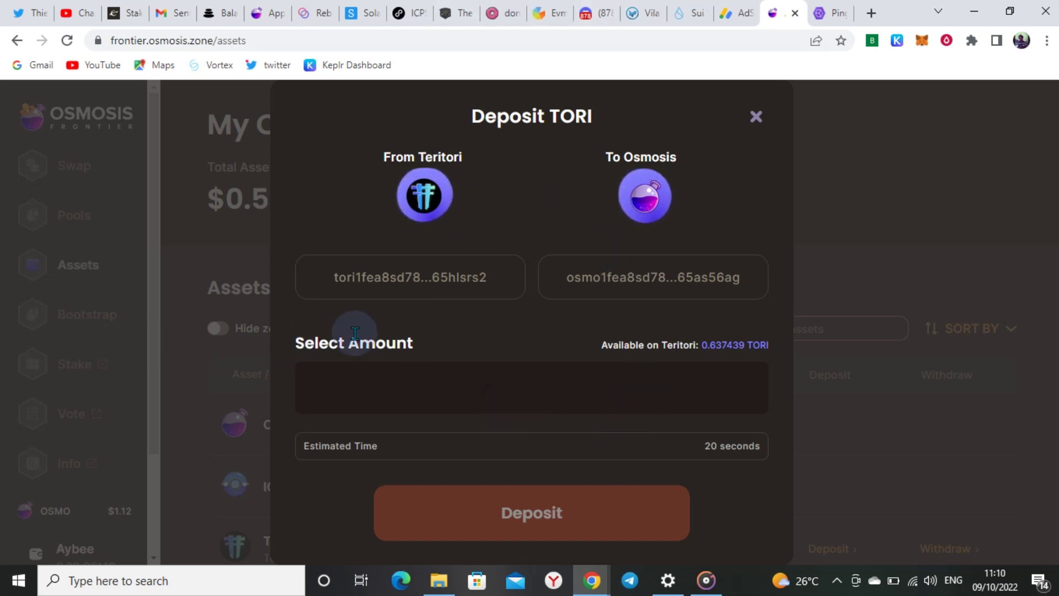
- Compare the TORI available for deposit with the explorer's account balance, and close the form without depositing
click(709, 399)
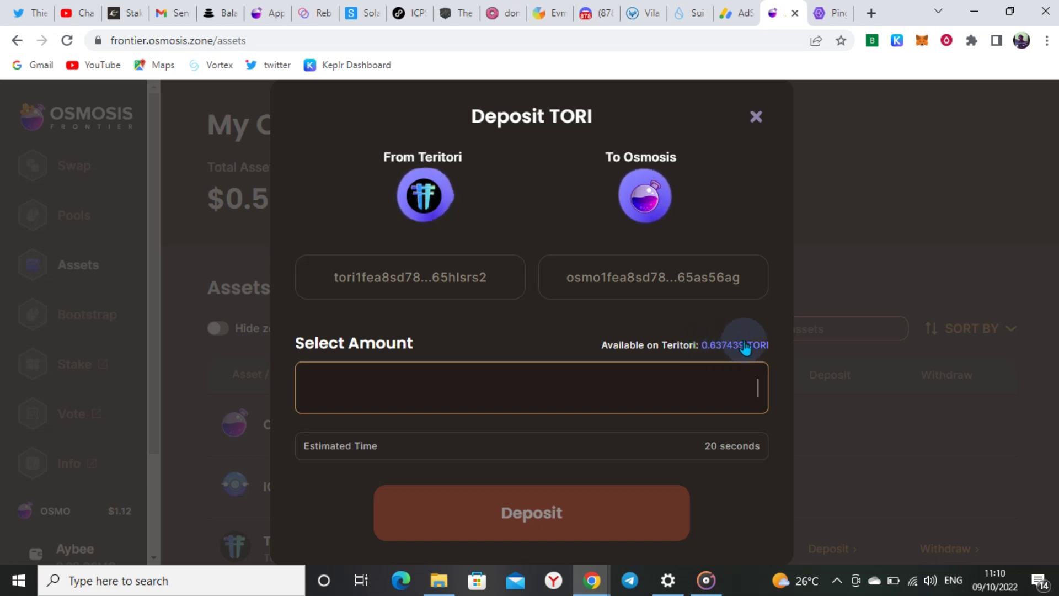
click(828, 15)
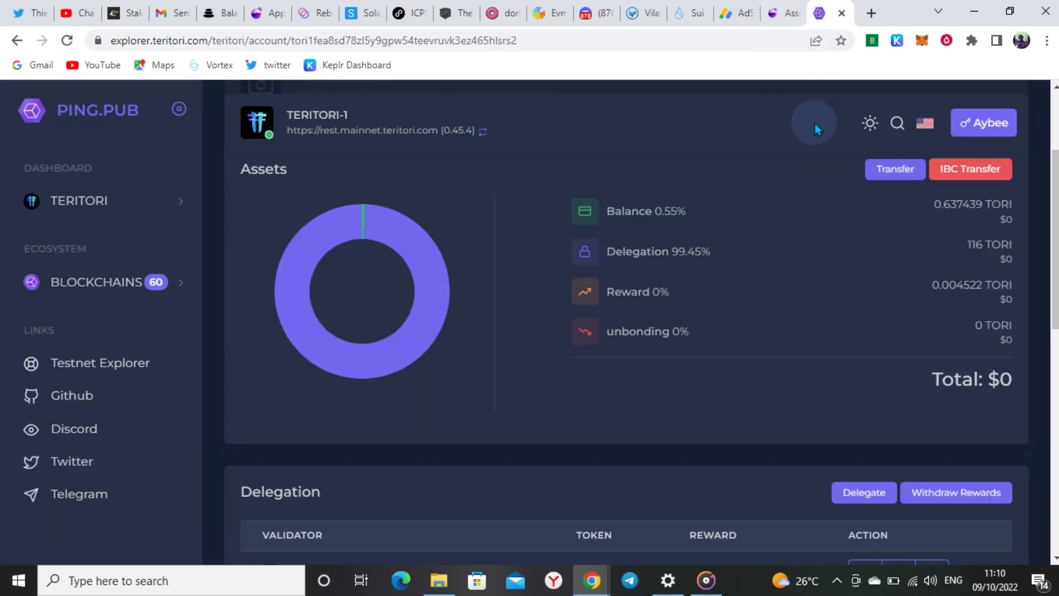
click(782, 16)
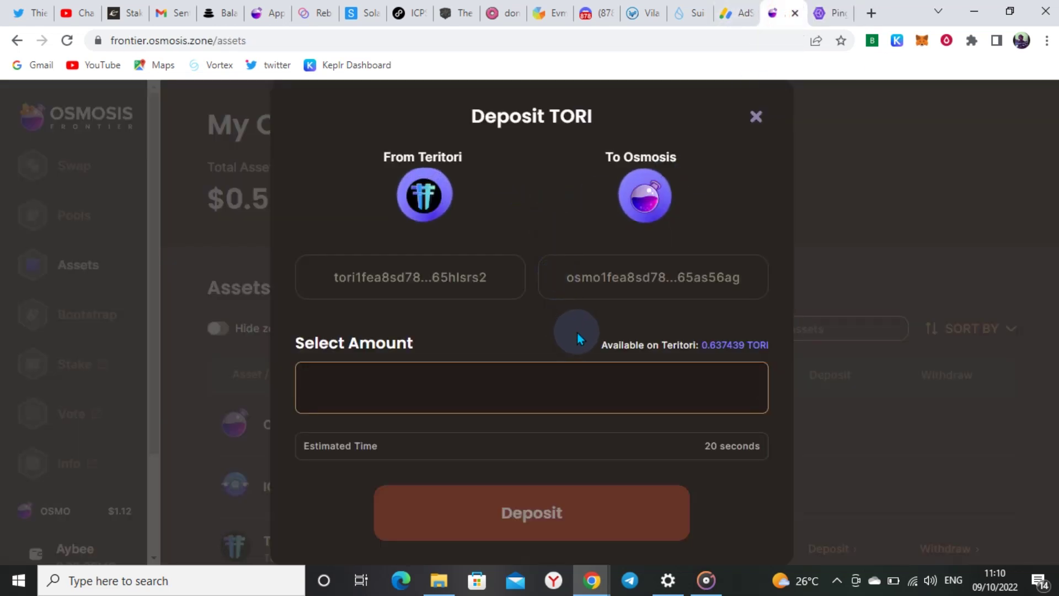
text(1)
key(BackSpace)
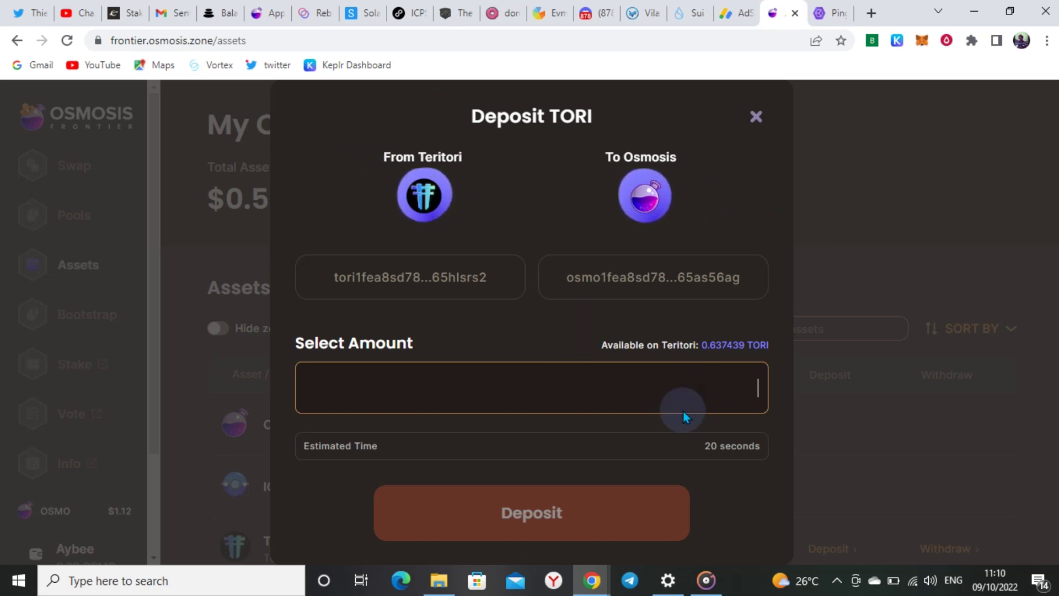
click(758, 118)
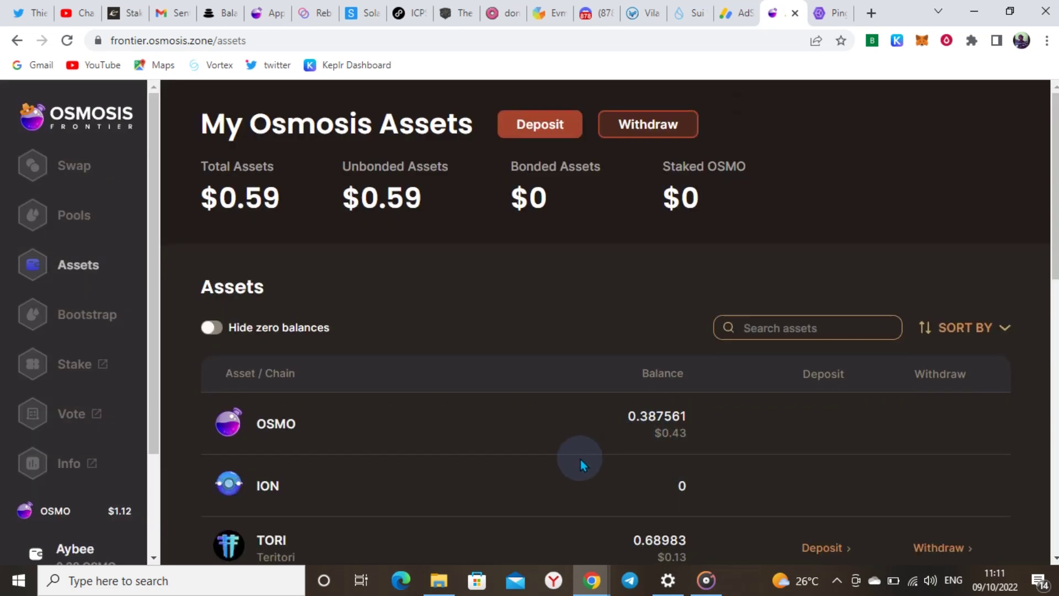
- Open the Osmosis swap page and select TORI as the token to swap into OSMO
scroll(331, 353, down, 3)
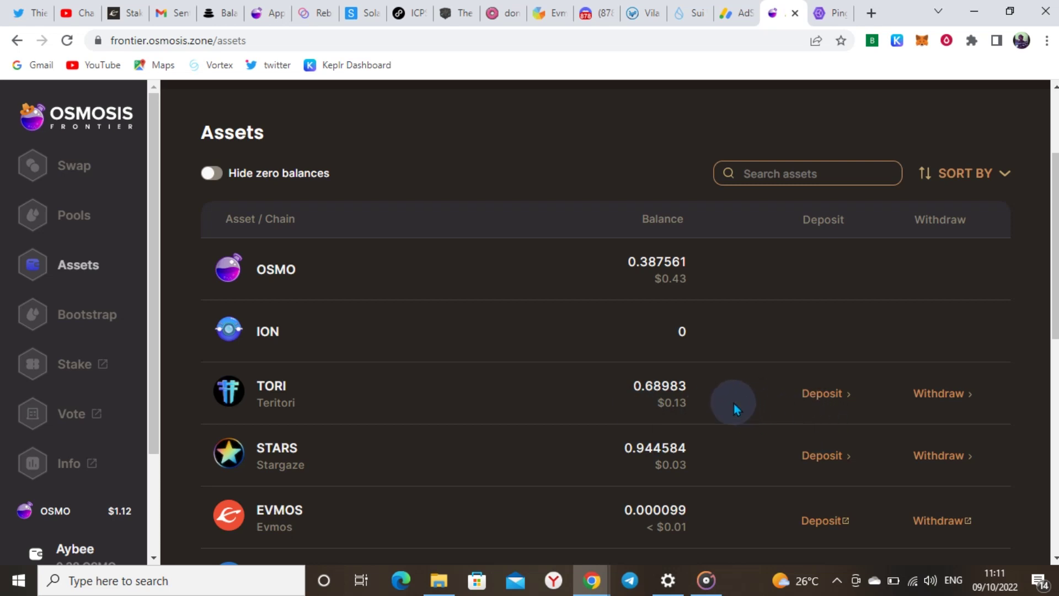
click(75, 168)
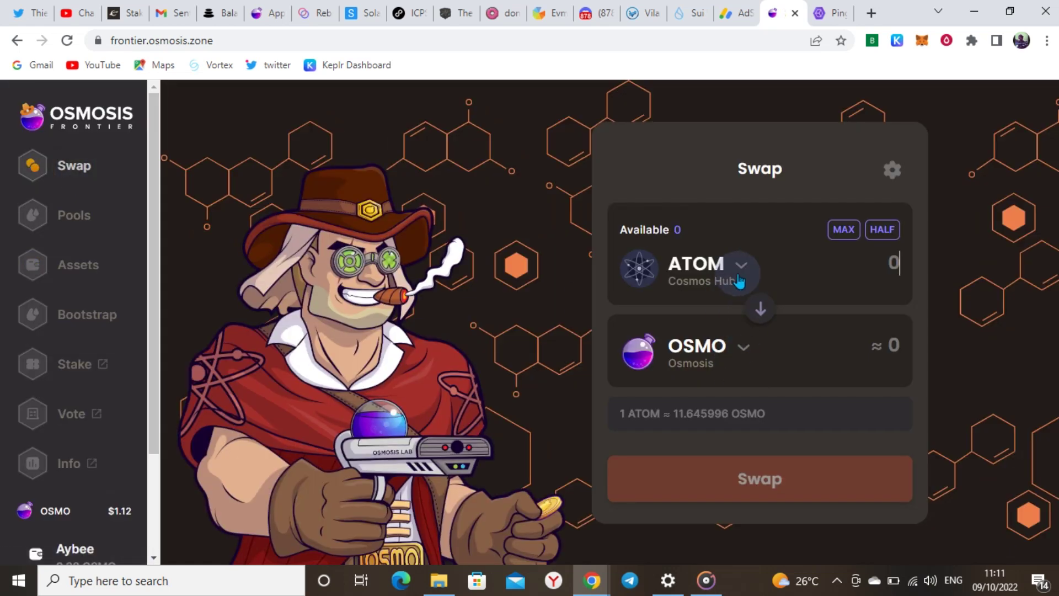
click(739, 271)
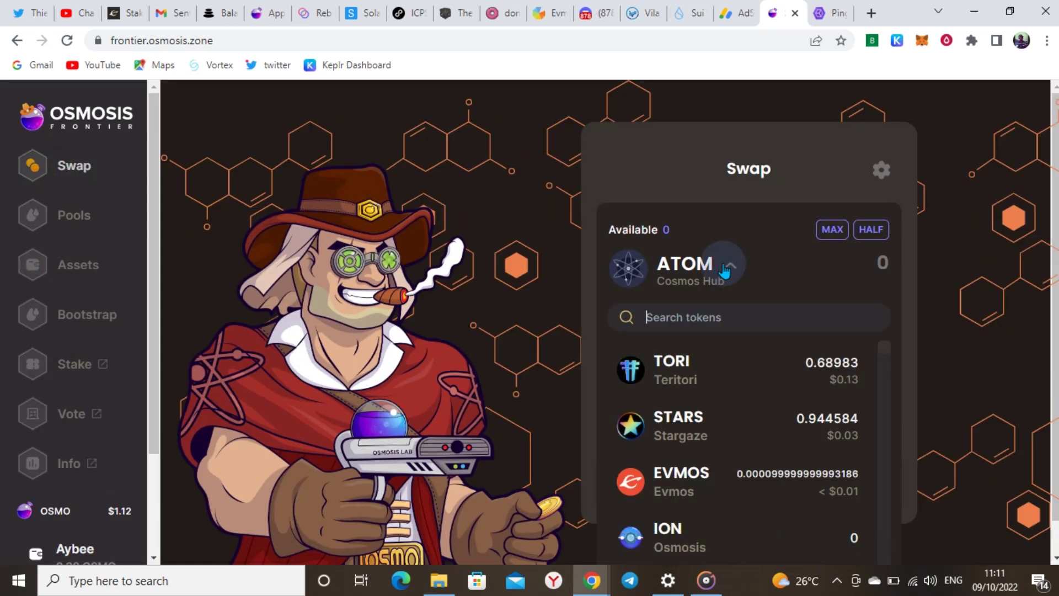
click(676, 380)
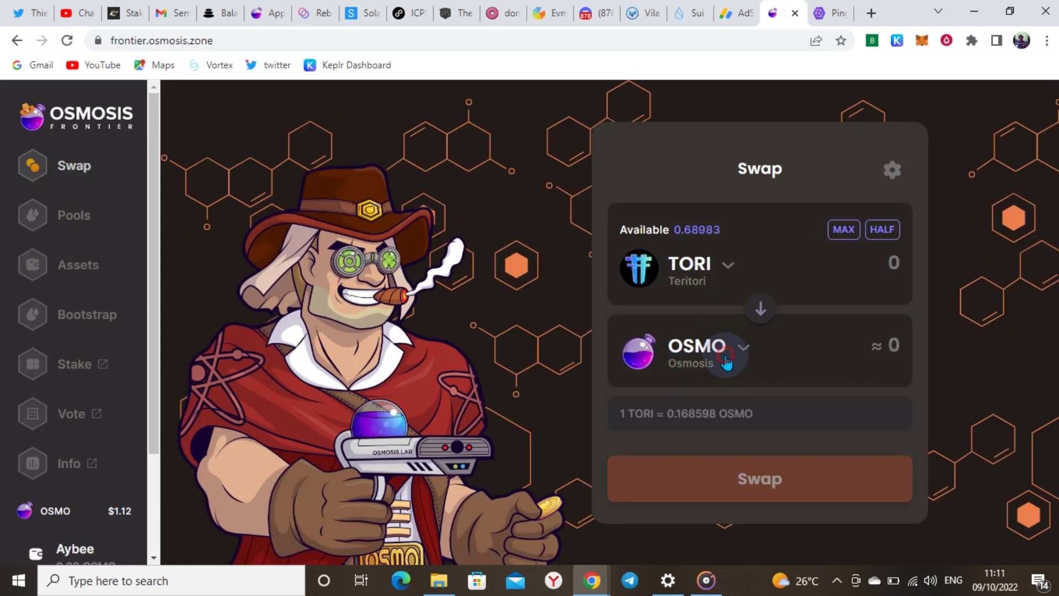
- Select USDC as the token to receive in exchange for TORI
click(727, 357)
scroll(715, 420, down, 2)
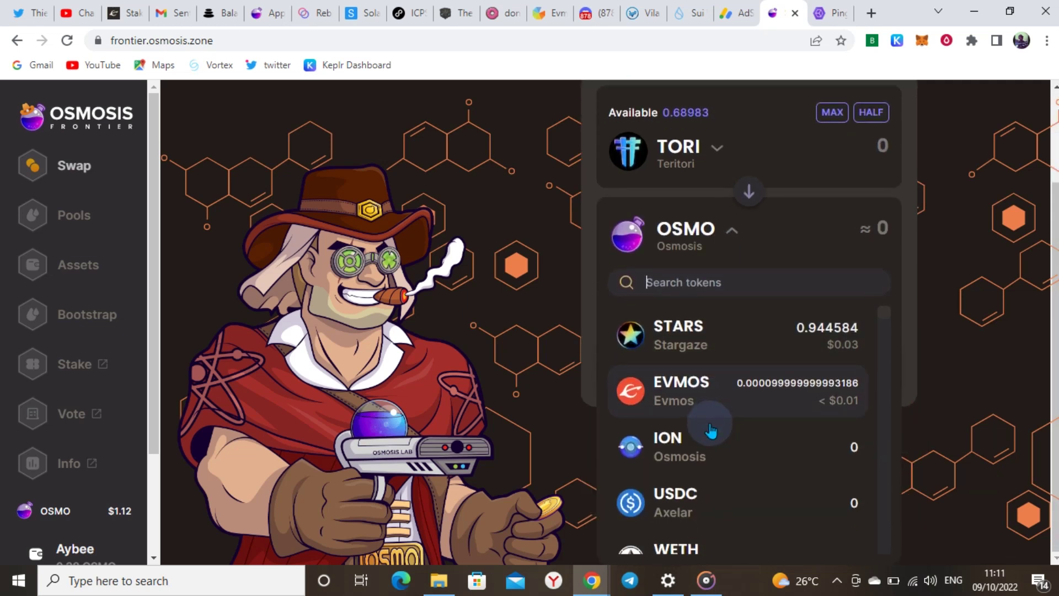
click(694, 499)
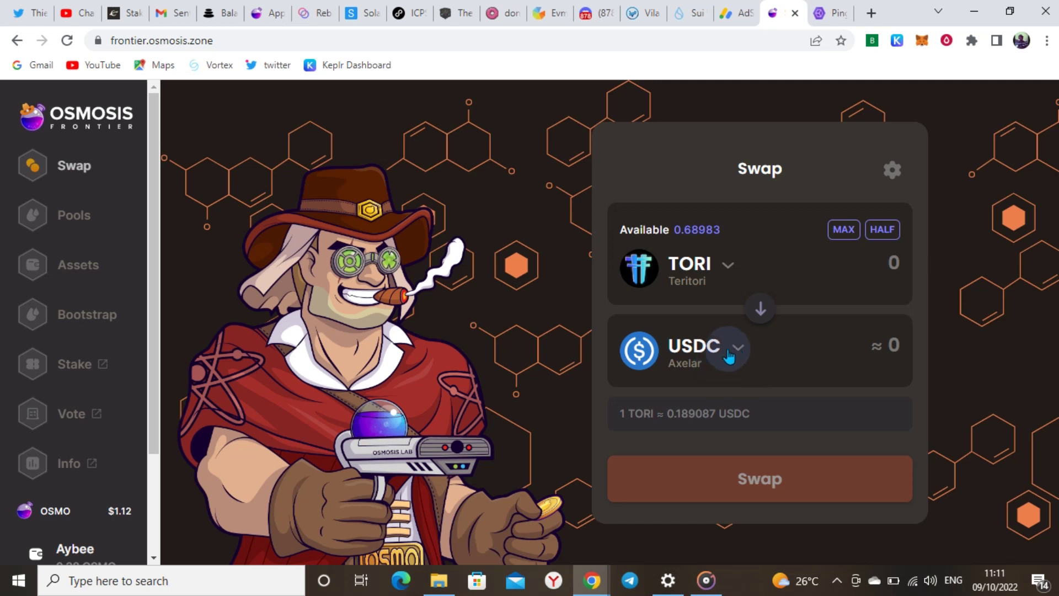
- Find ATOM by searching the receiving tokens for "at" and select it as the token to receive for TORI
click(737, 350)
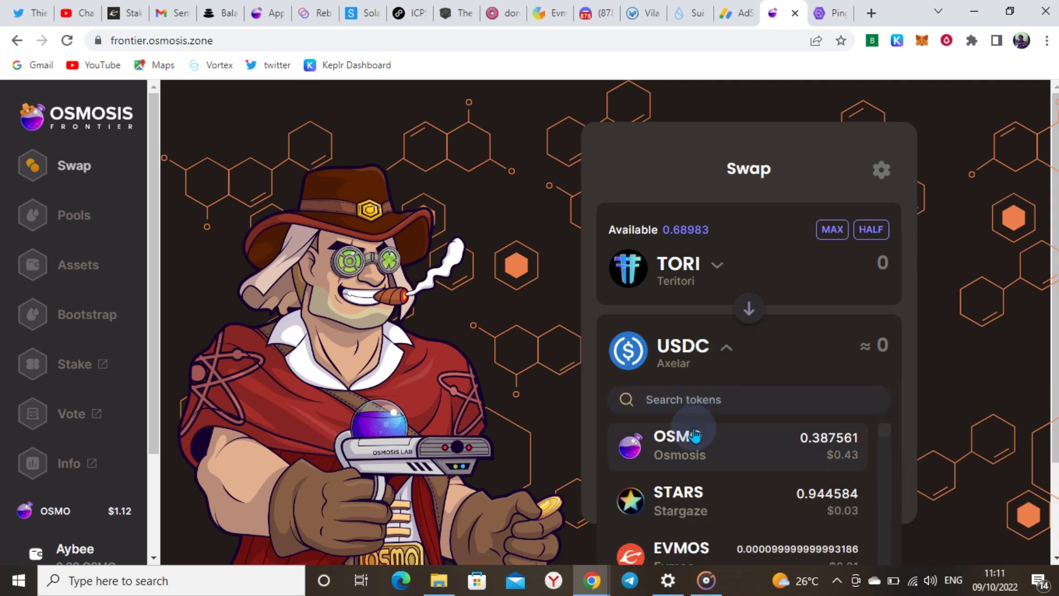
scroll(698, 438, down, 1)
scroll(701, 480, down, 3)
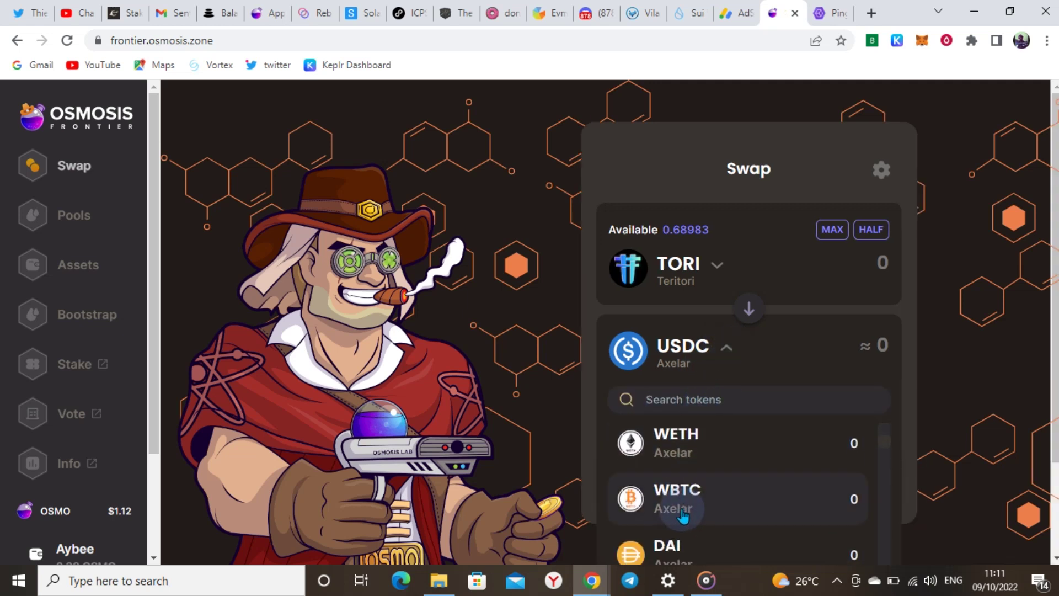
scroll(687, 482, up, 5)
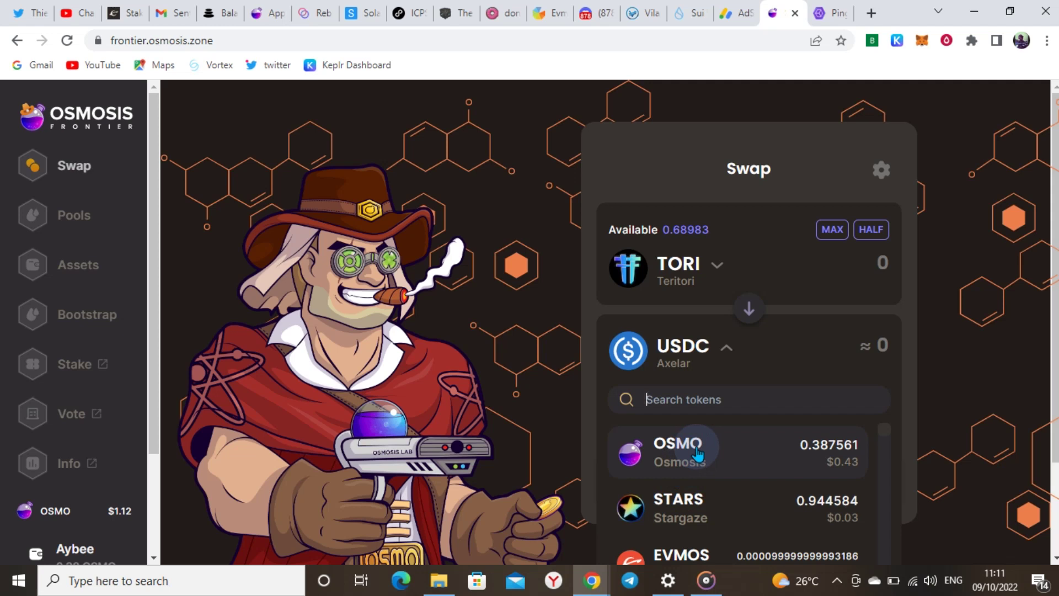
scroll(699, 463, down, 5)
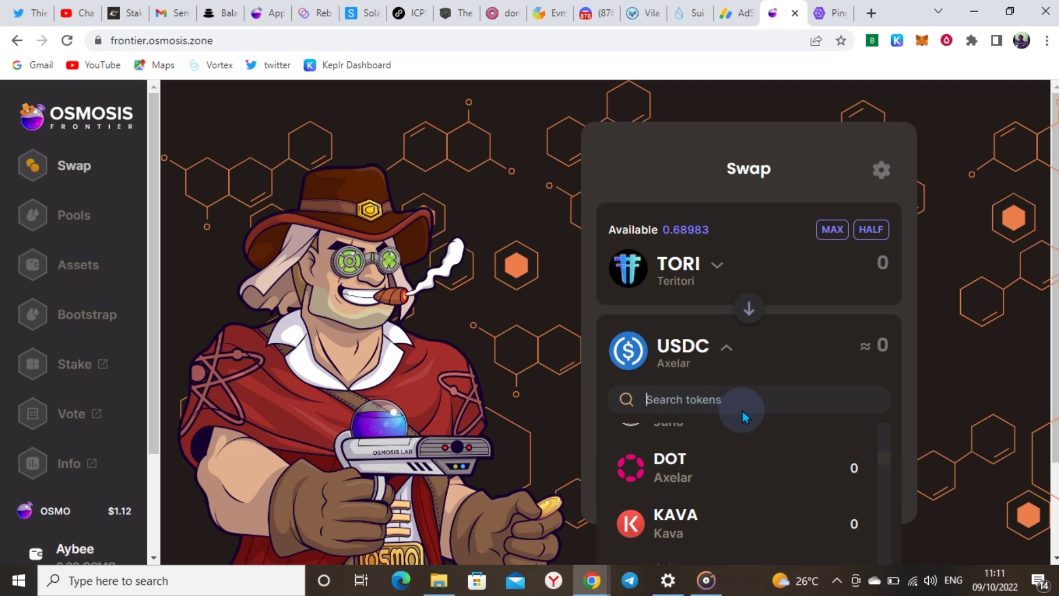
text(a)
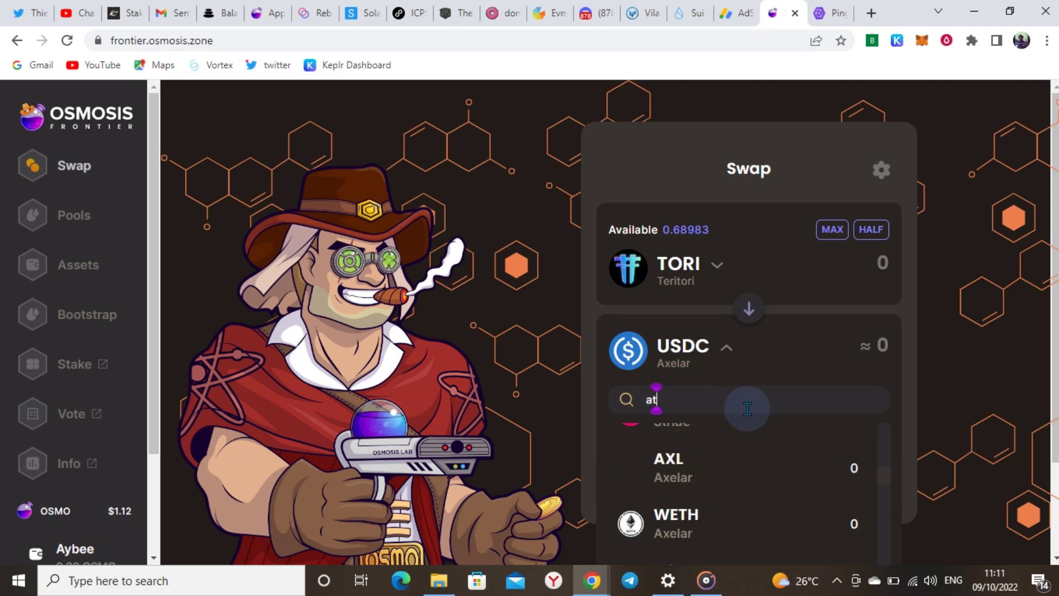
text(t)
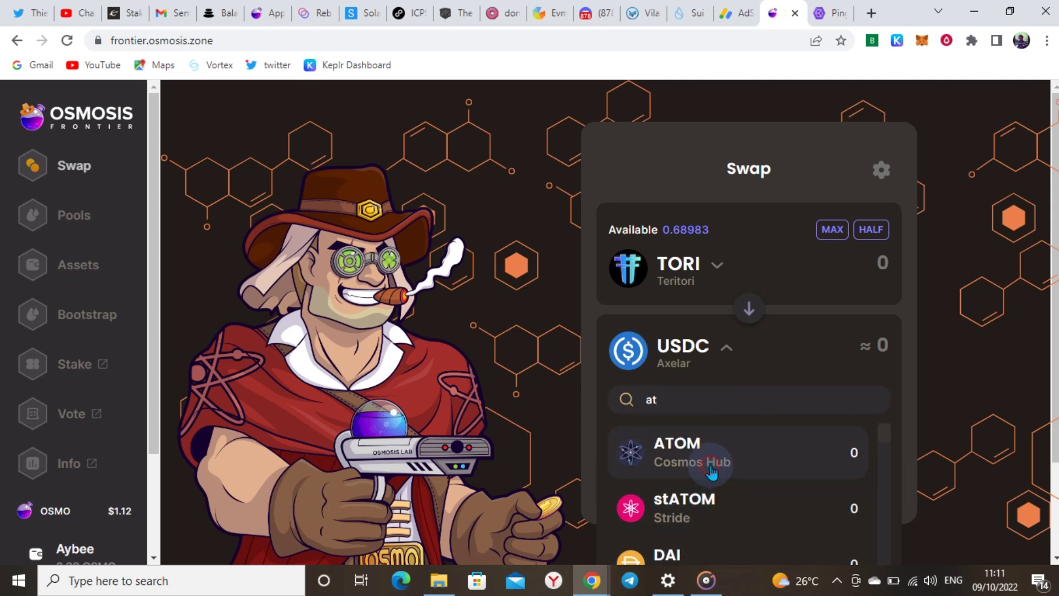
click(711, 468)
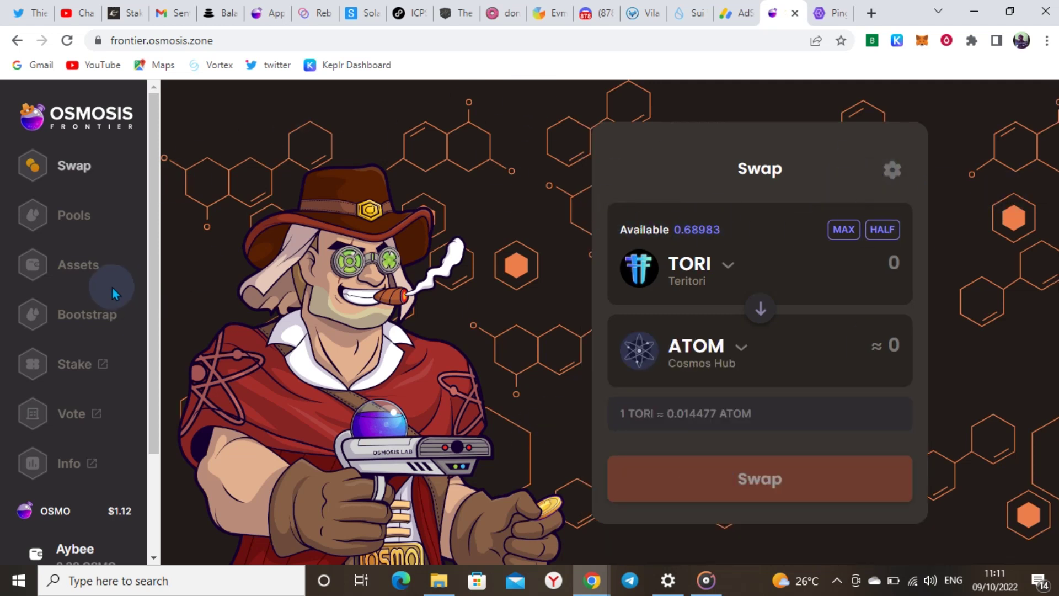
- Open the Osmosis assets page and review the token balances with their deposit and withdrawal options
click(86, 270)
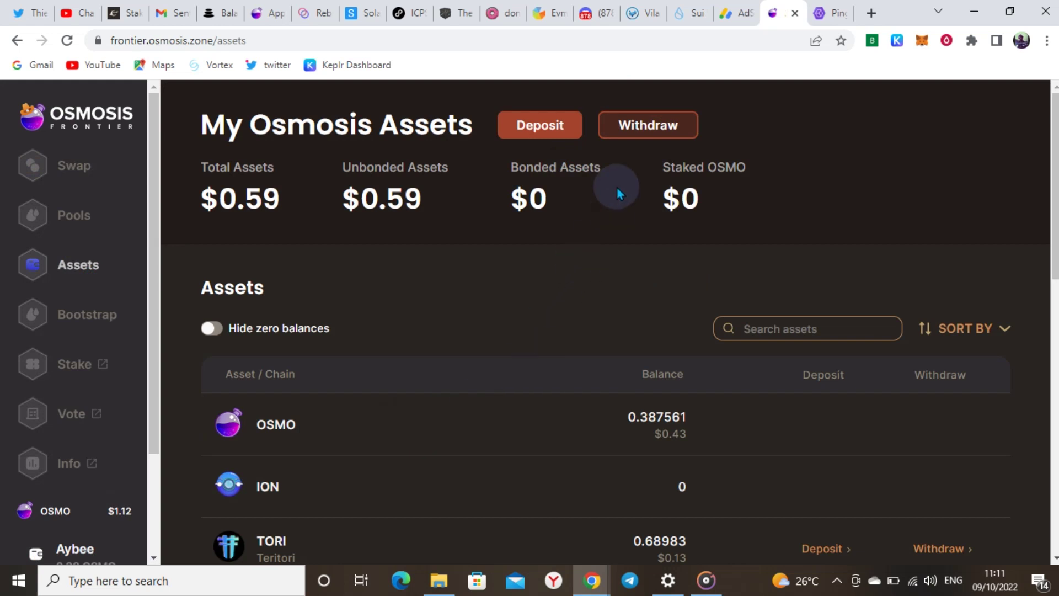
scroll(736, 426, down, 2)
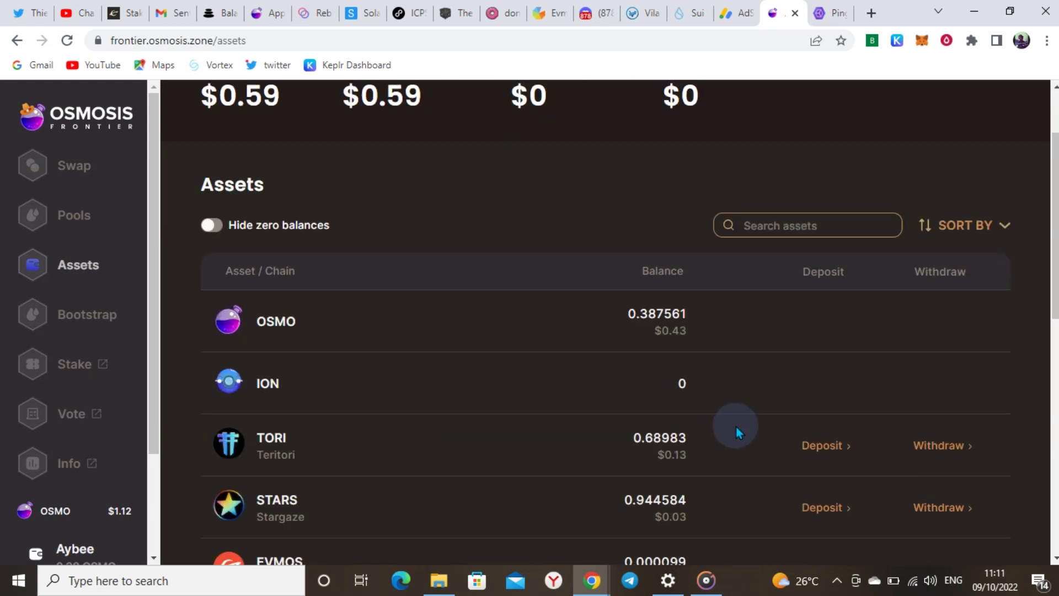
scroll(736, 426, down, 1)
scroll(674, 280, down, 2)
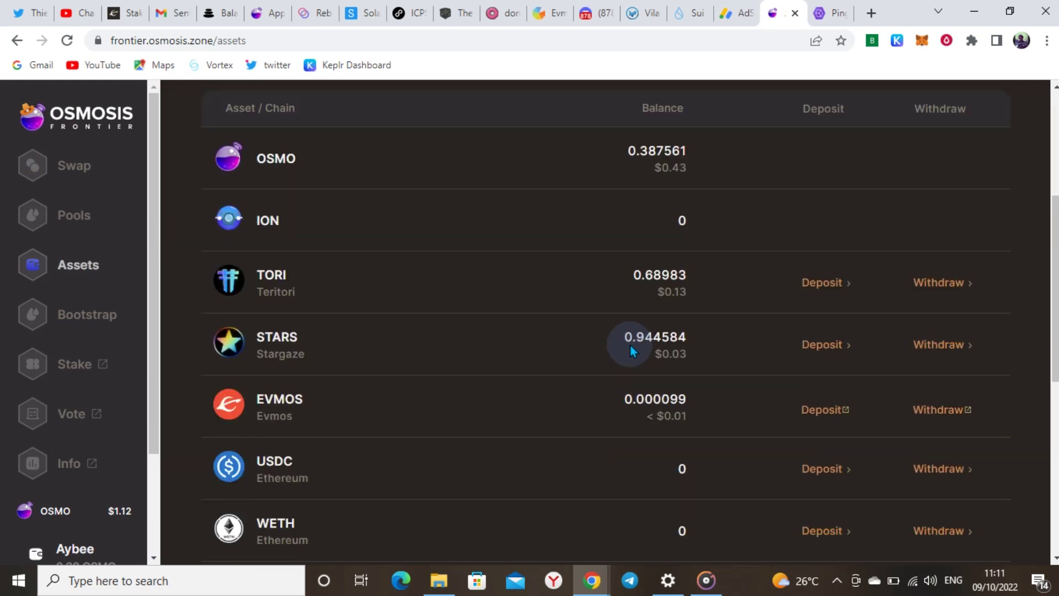
scroll(828, 320, down, 2)
scroll(707, 277, up, 7)
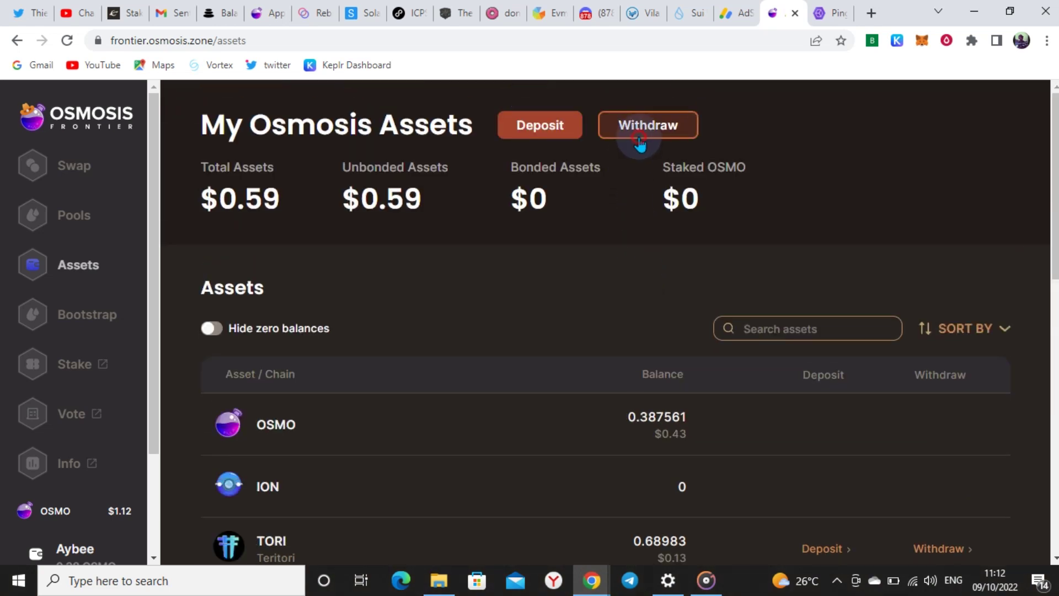
- Open the withdrawal form for ATOM to Cosmos Hub, dismiss the wallet connection request, and close the form without withdrawing
click(640, 140)
click(565, 401)
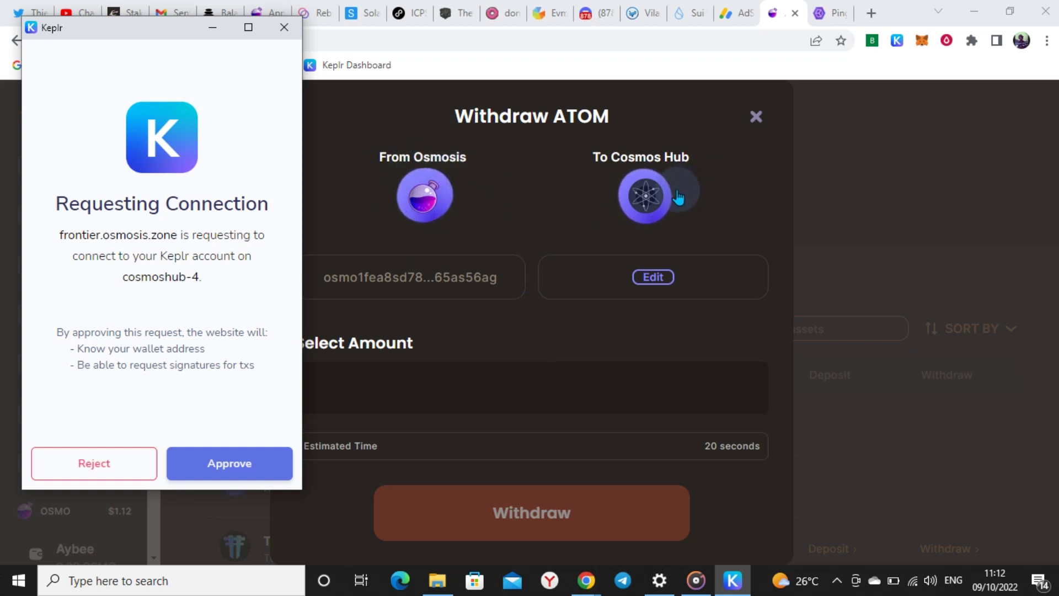
click(283, 23)
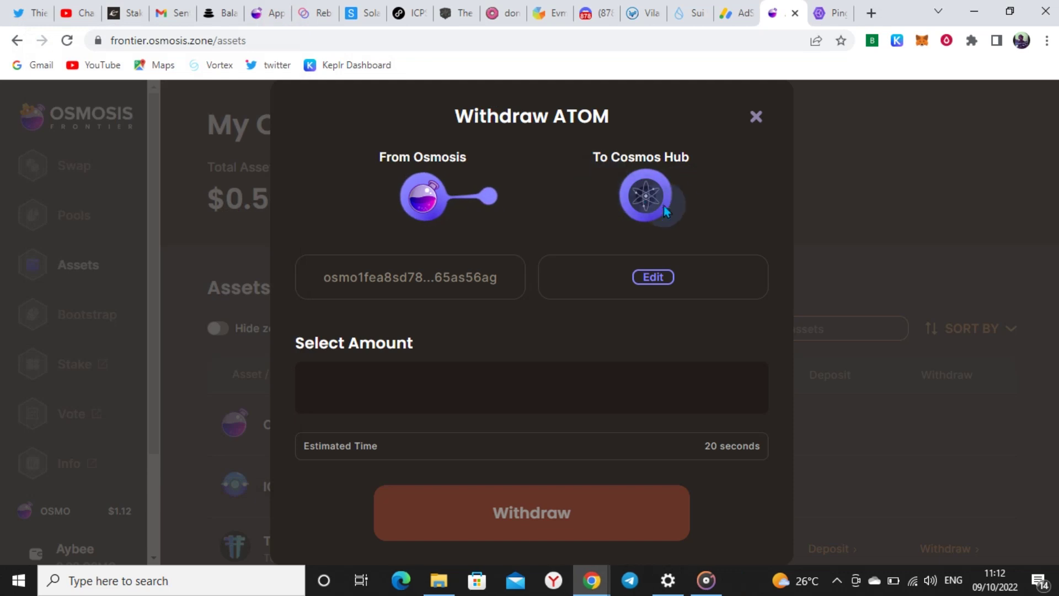
click(755, 114)
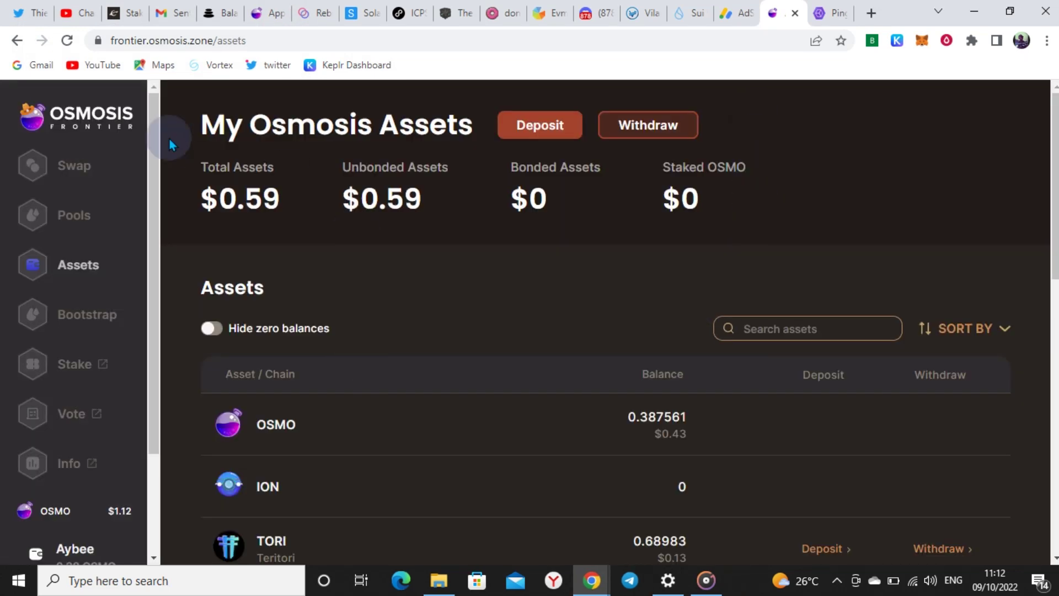
- Open the Keplr wallet and change its network from Cosmos Hub to Osmosis
click(898, 44)
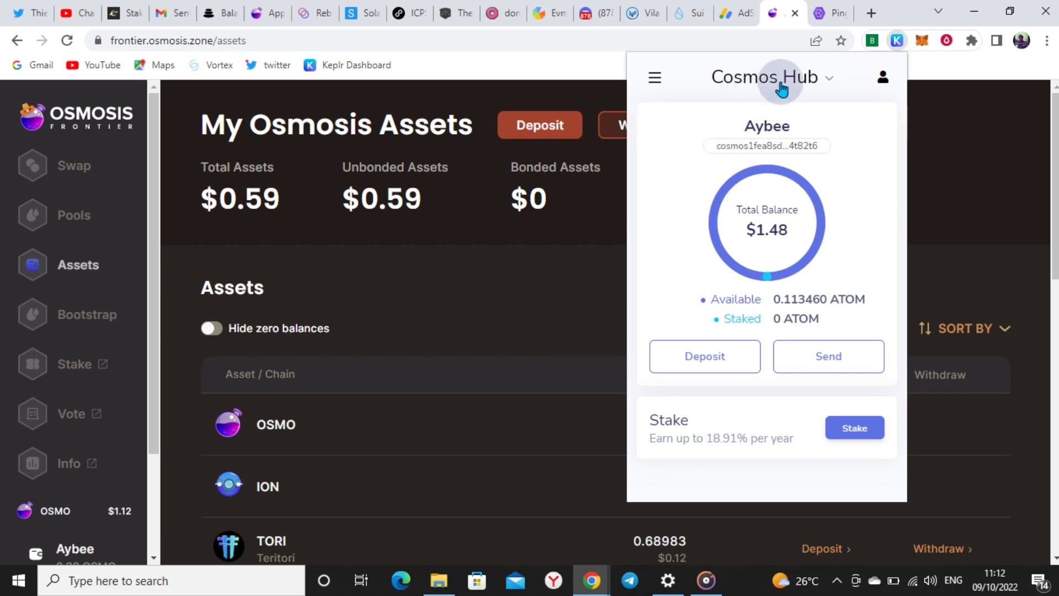
click(807, 81)
click(775, 146)
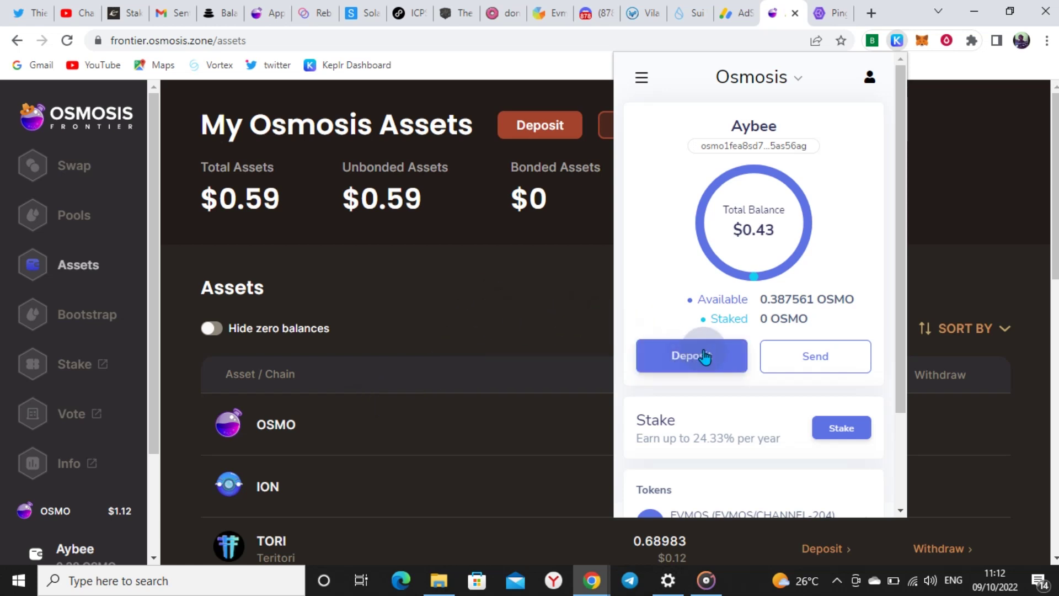
- Open the wallet's OSMO send form, enter an amount of 1, and close the wallet without filling in the recipient
click(790, 353)
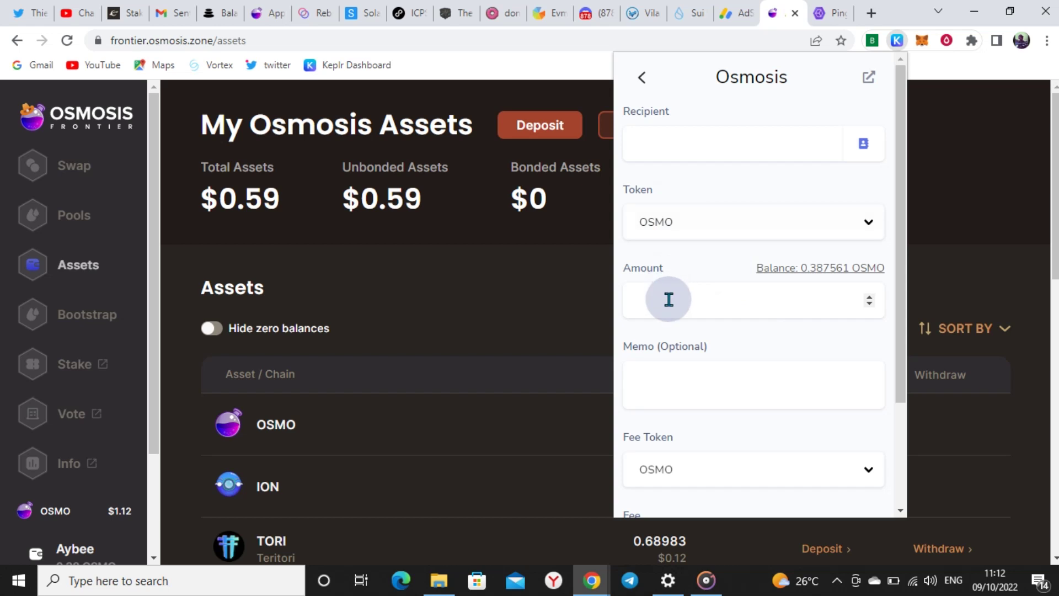
text(1)
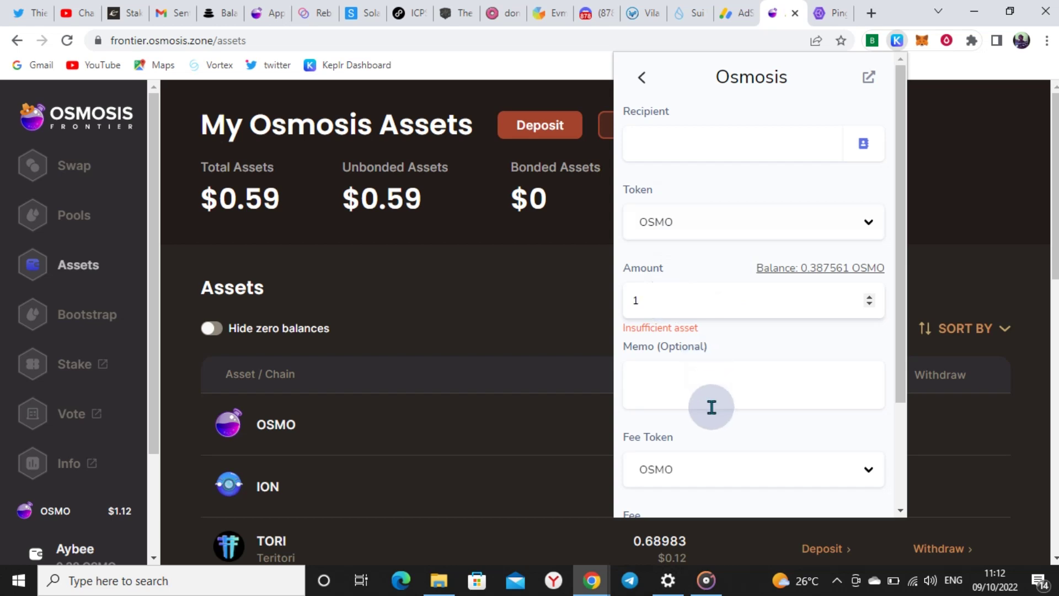
click(684, 150)
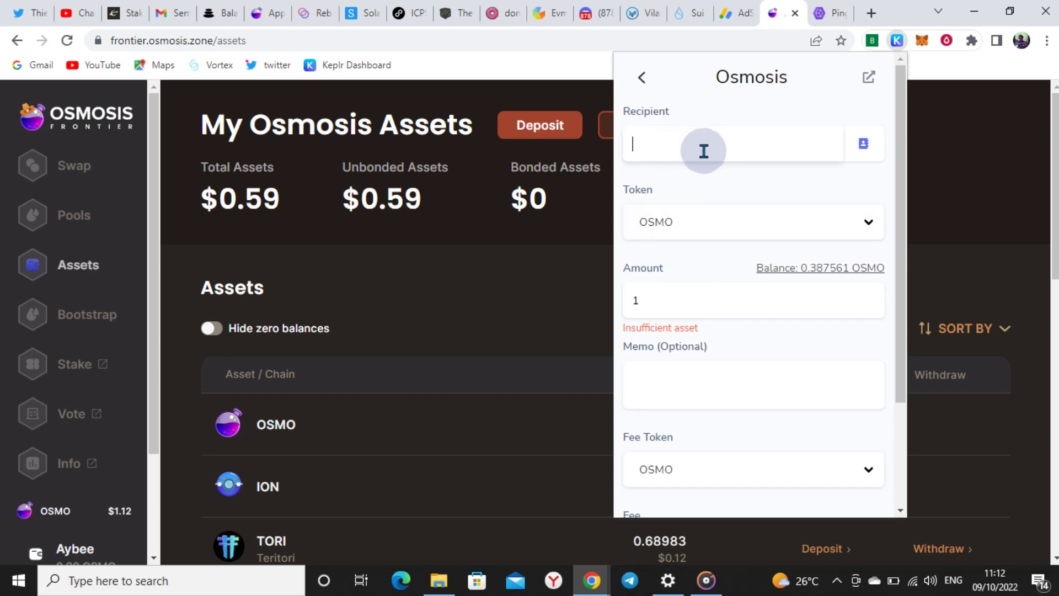
click(578, 207)
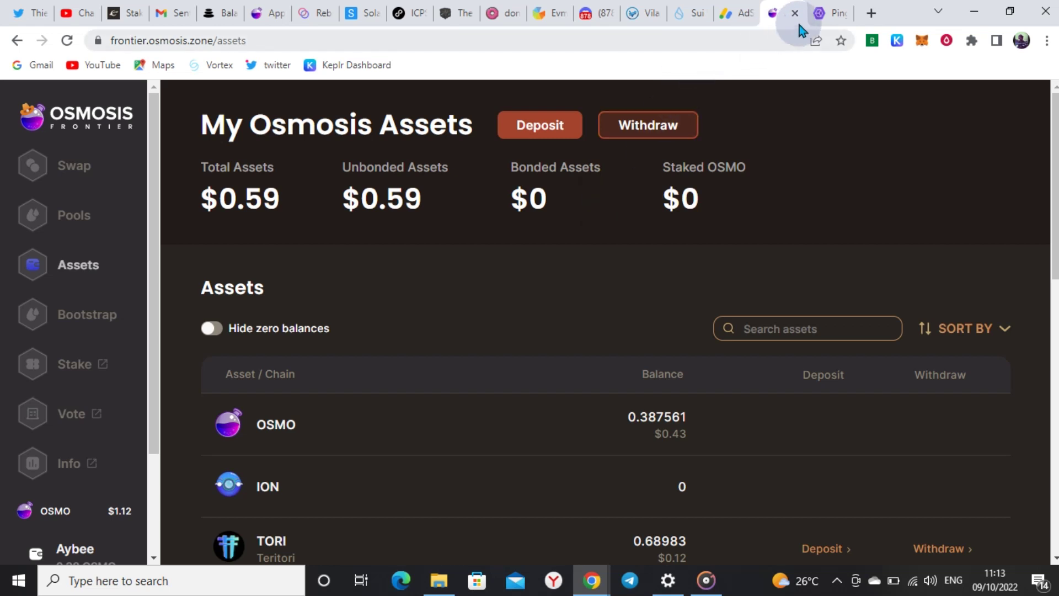
- Switch to the Teritori explorer, open redelegation for the CryptoCrew Validators stake, and choose OrbitalApes.com as the destination validator
click(822, 14)
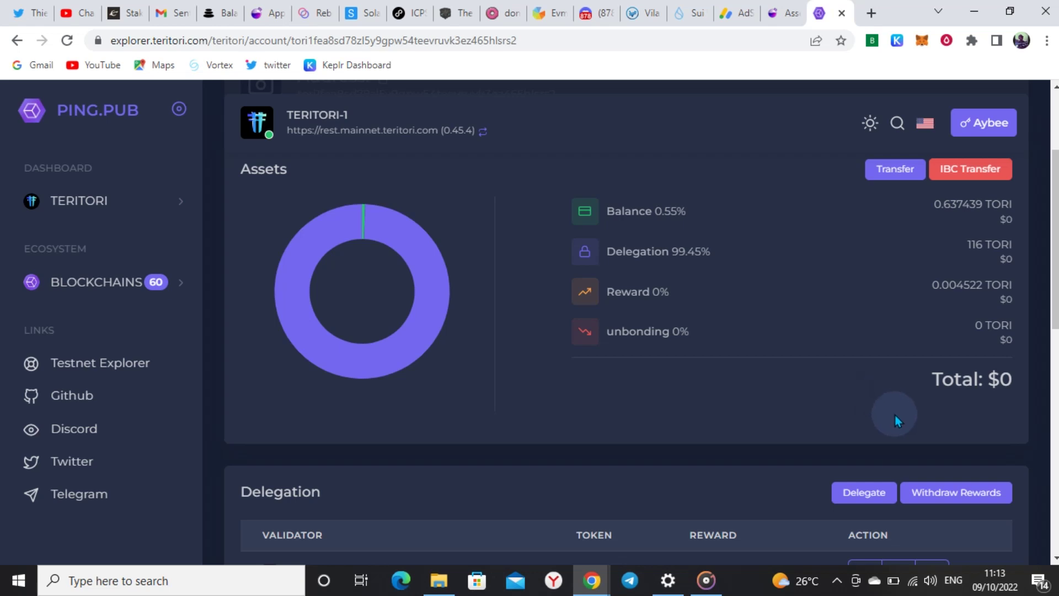
scroll(803, 395, down, 4)
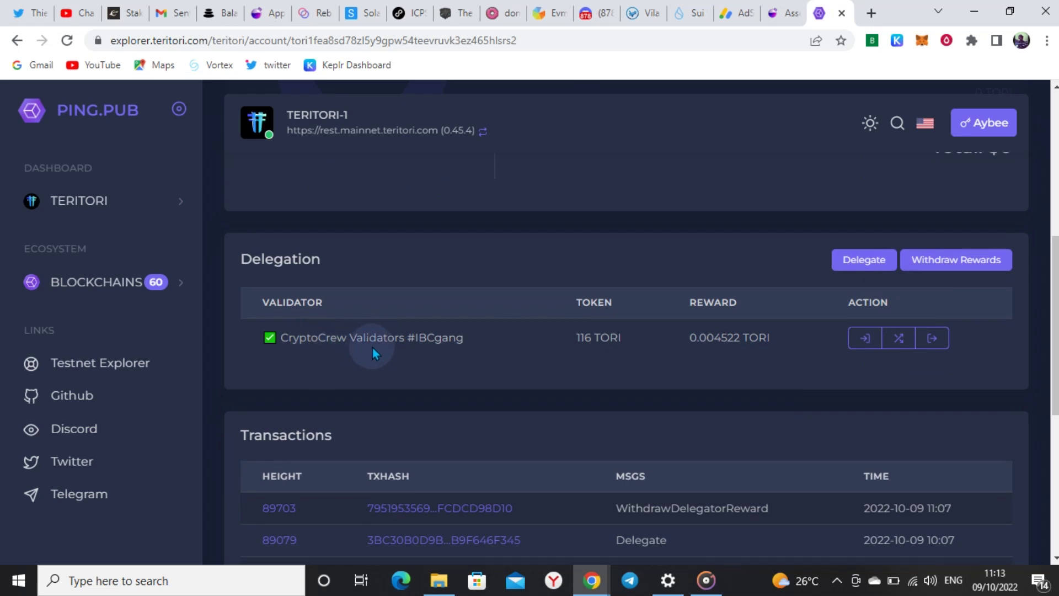
click(897, 342)
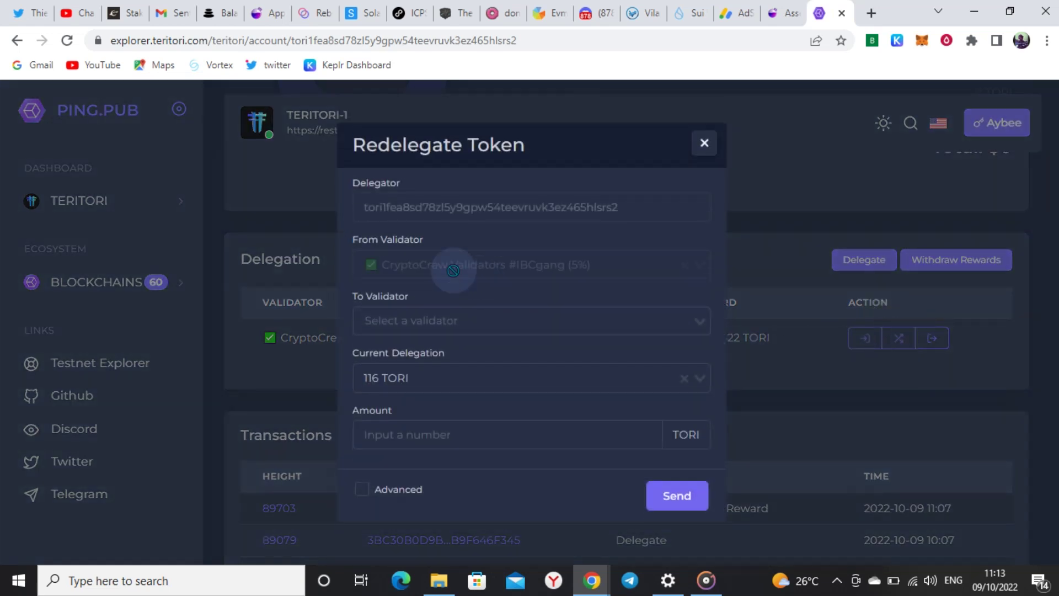
click(428, 323)
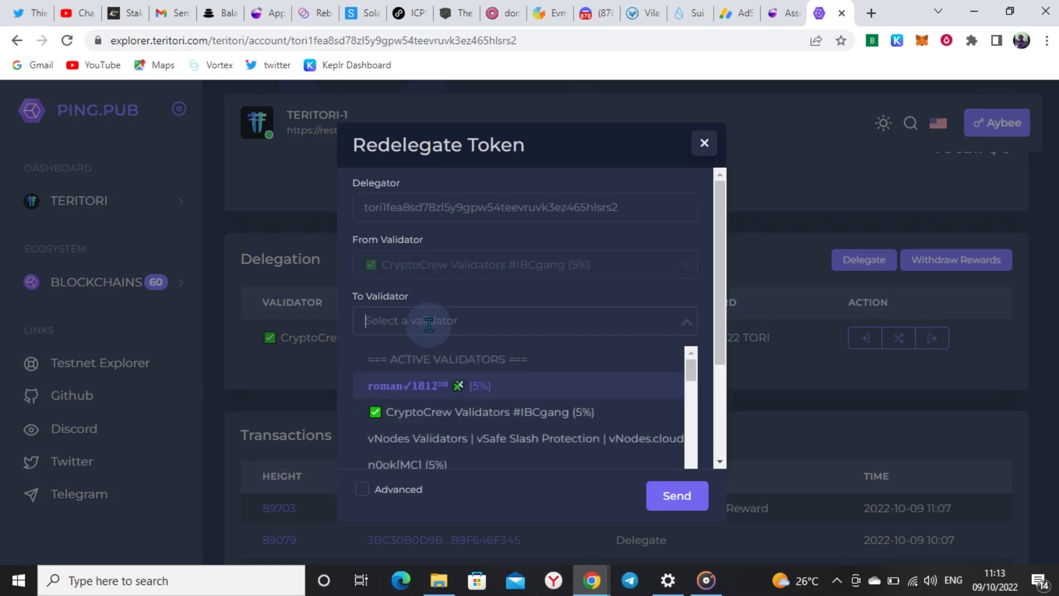
text(o)
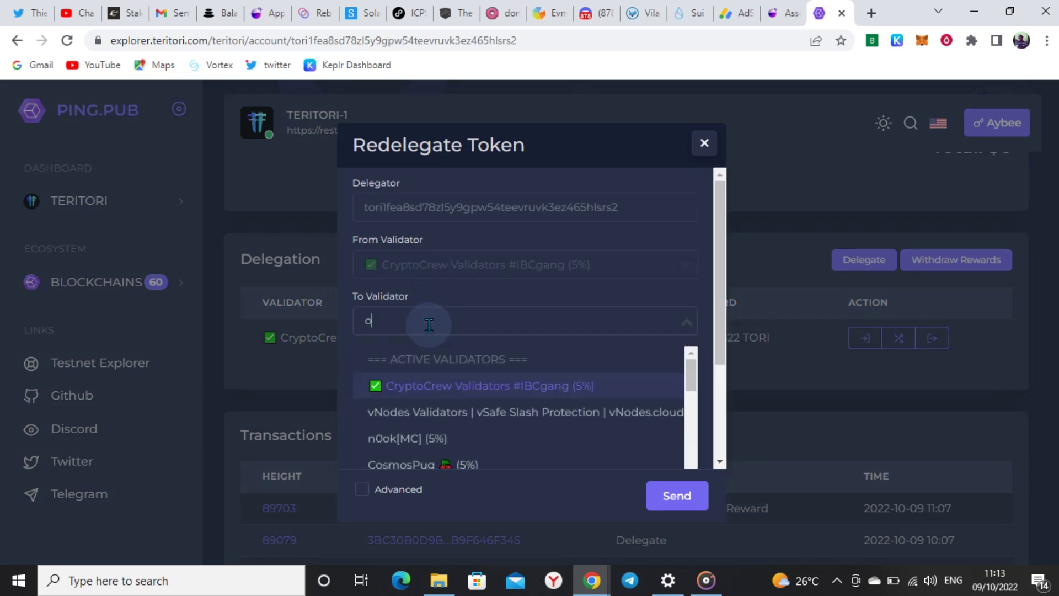
text(rbit)
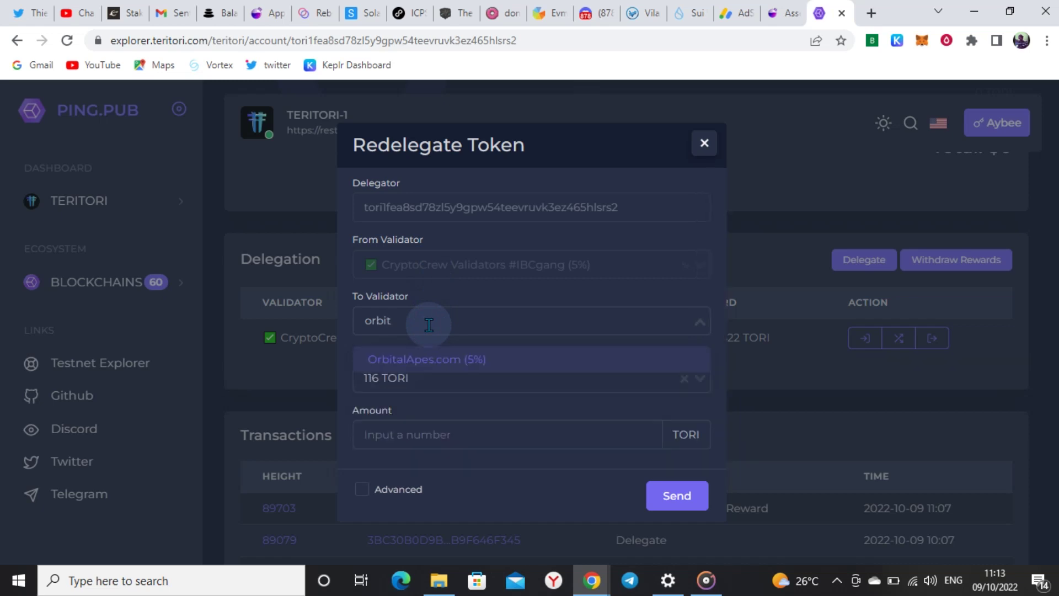
click(403, 365)
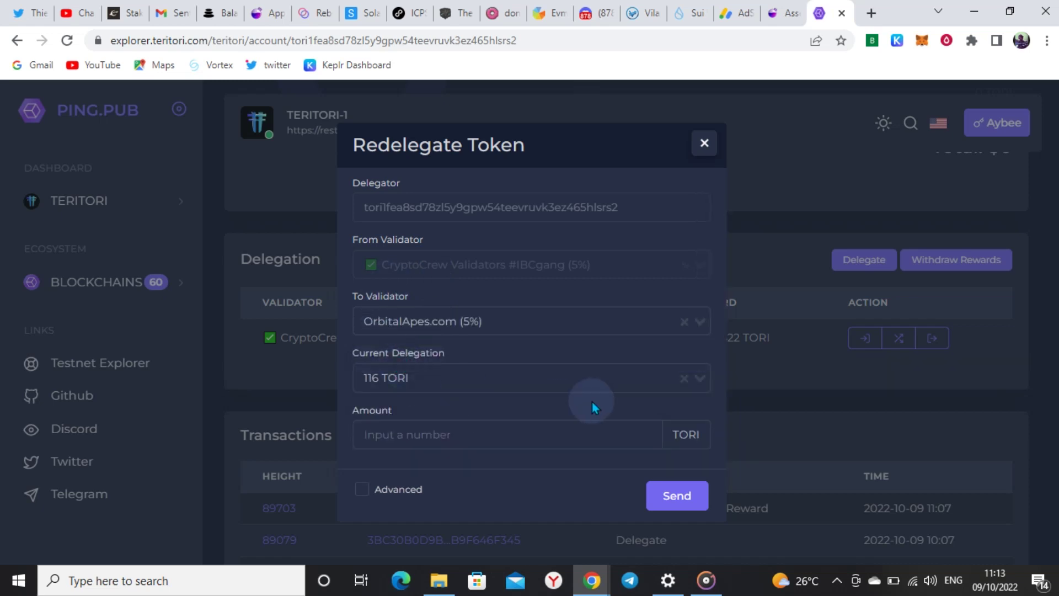
- Redelegate 116 TORI, approve the transaction in Keplr with the Average fee, and close the redelegation dialog
click(583, 431)
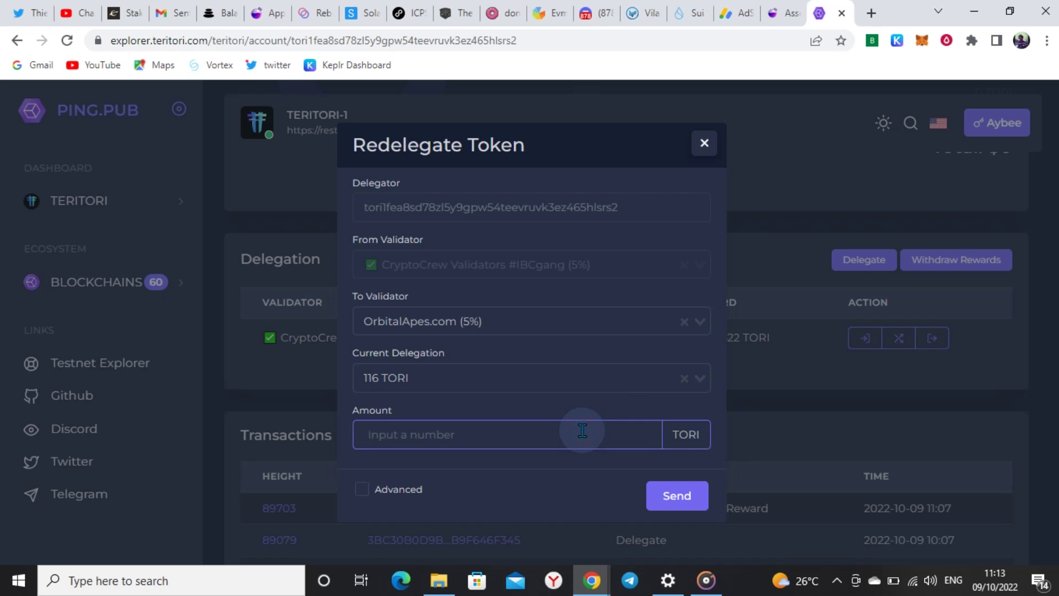
text(116)
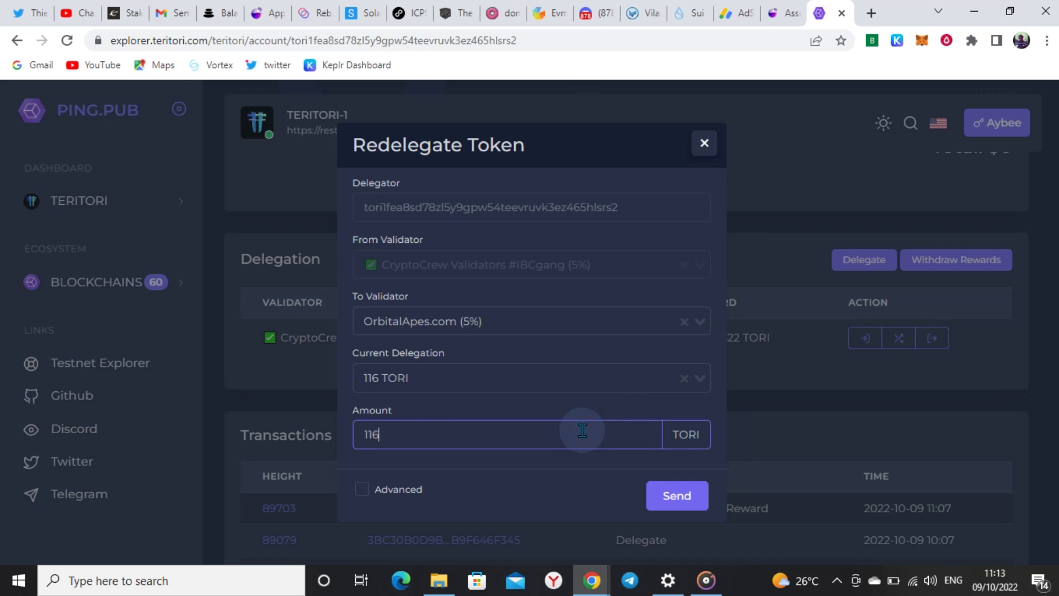
click(676, 511)
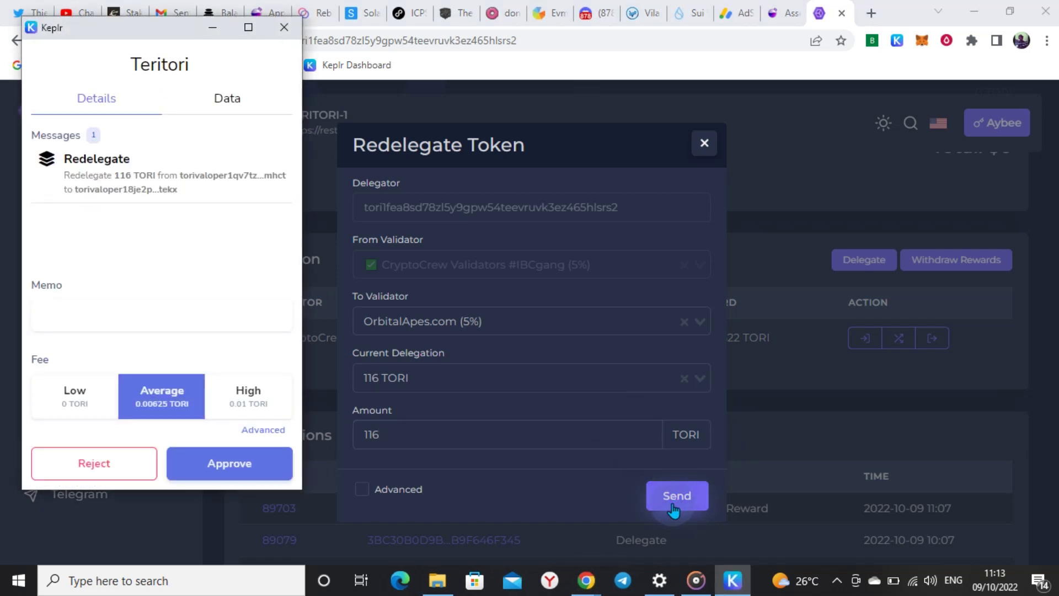
click(249, 471)
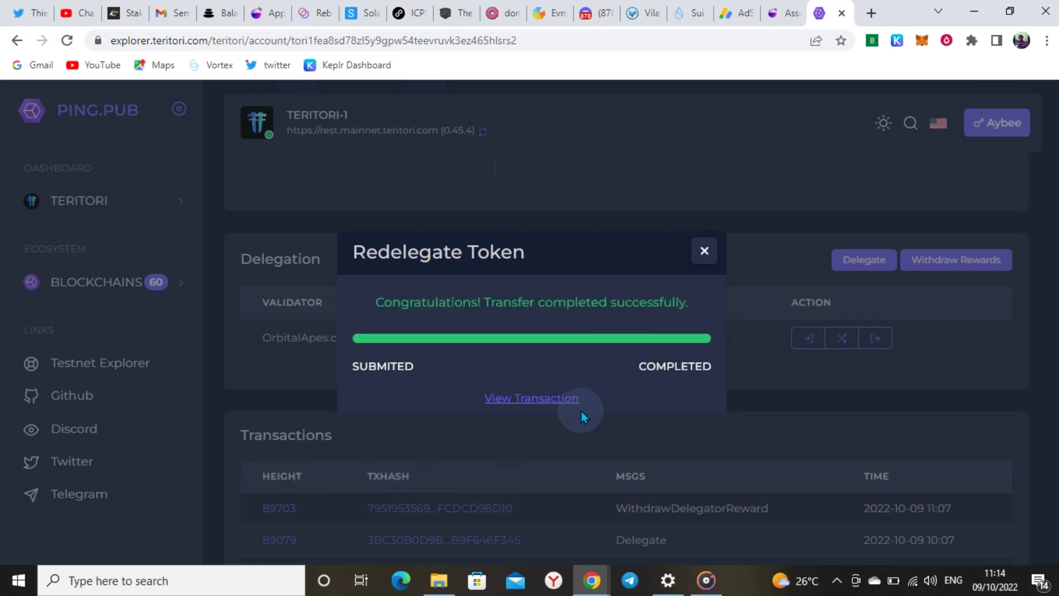
click(704, 252)
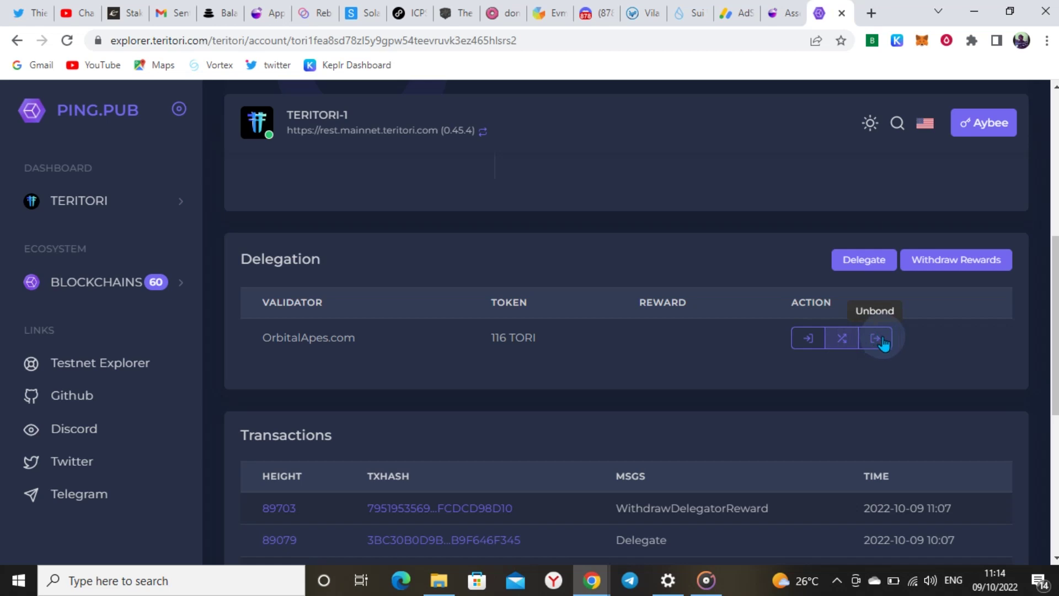
- Review the account's TORI balance, delegated and unbonding amounts, and the validator listed under its delegations
scroll(824, 360, up, 1)
scroll(818, 348, up, 6)
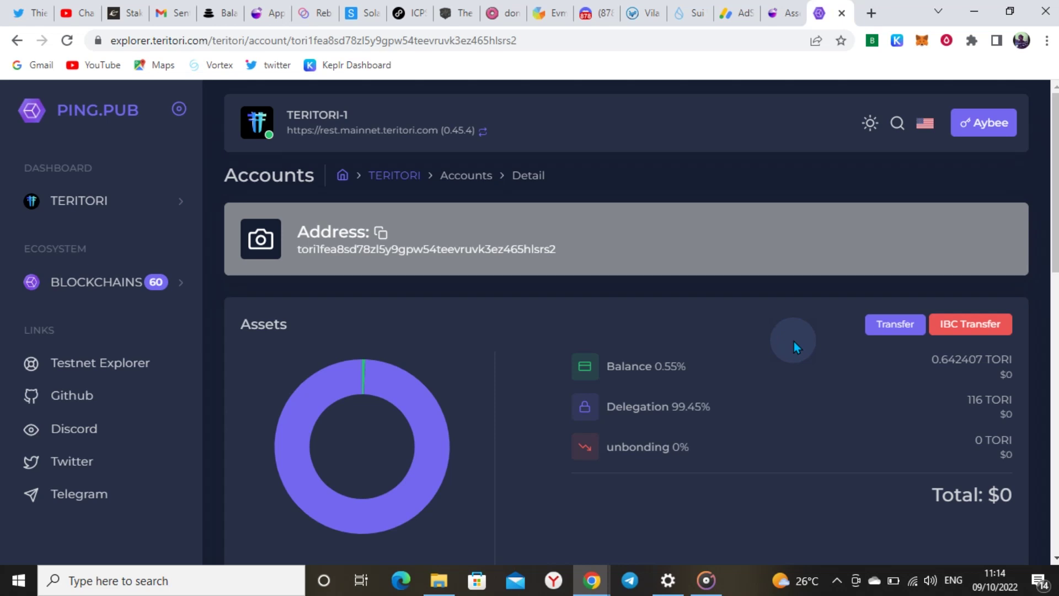
scroll(740, 346, down, 4)
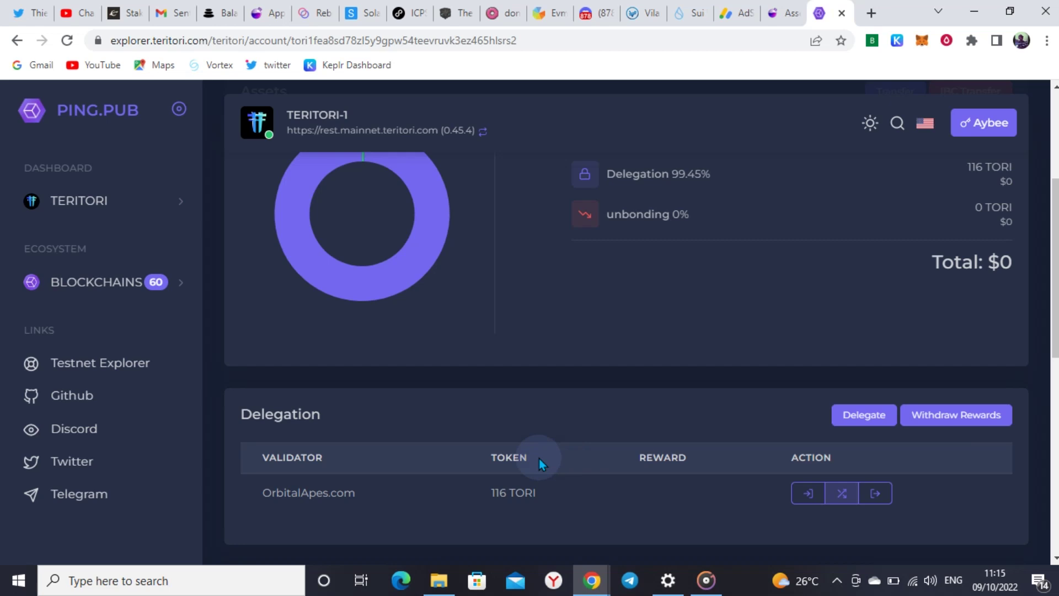
scroll(598, 512, up, 4)
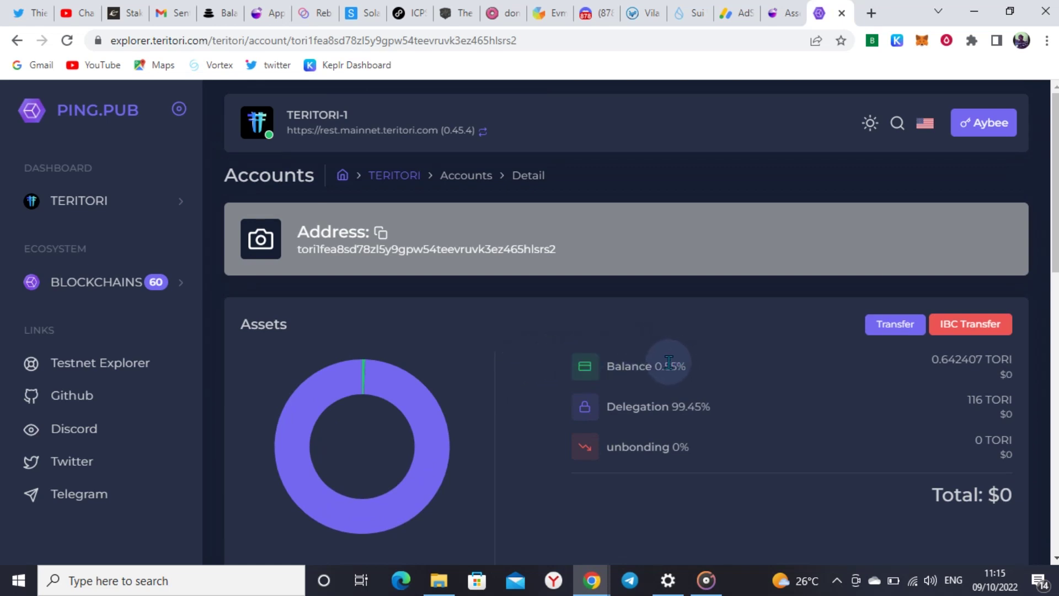
scroll(591, 334, down, 3)
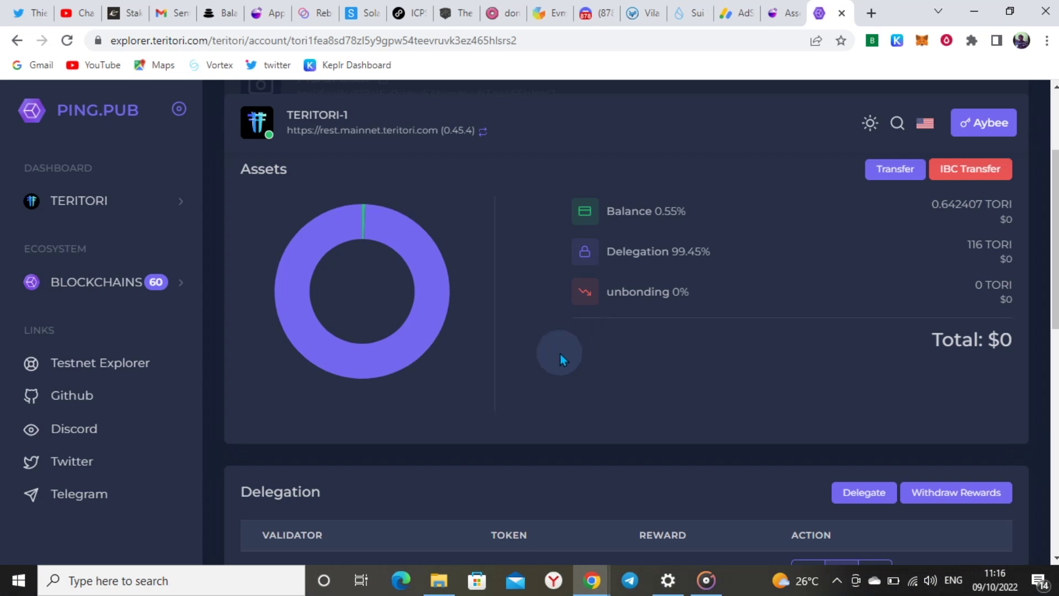
scroll(561, 356, down, 3)
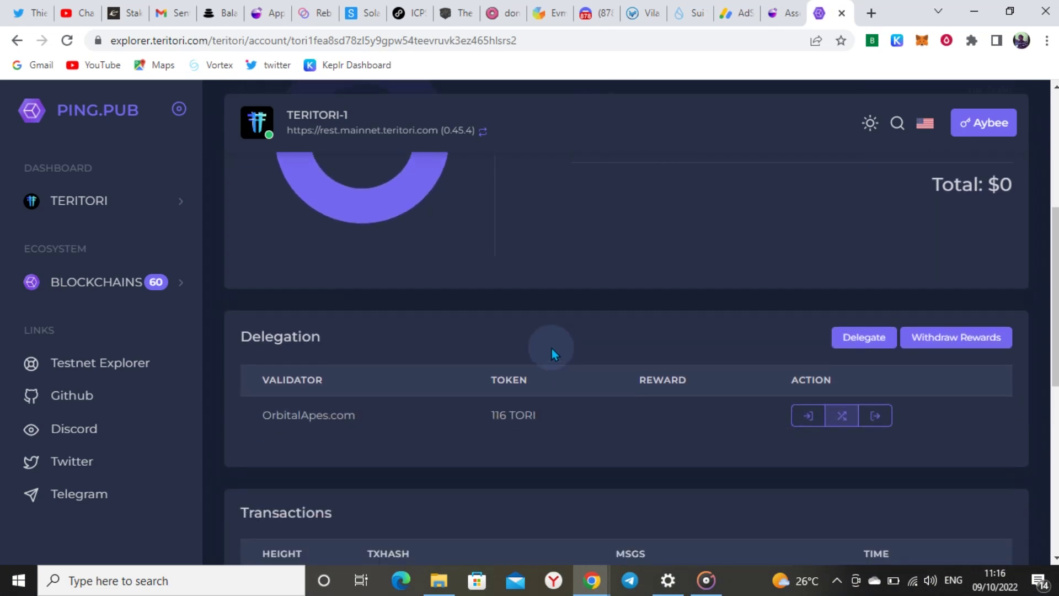